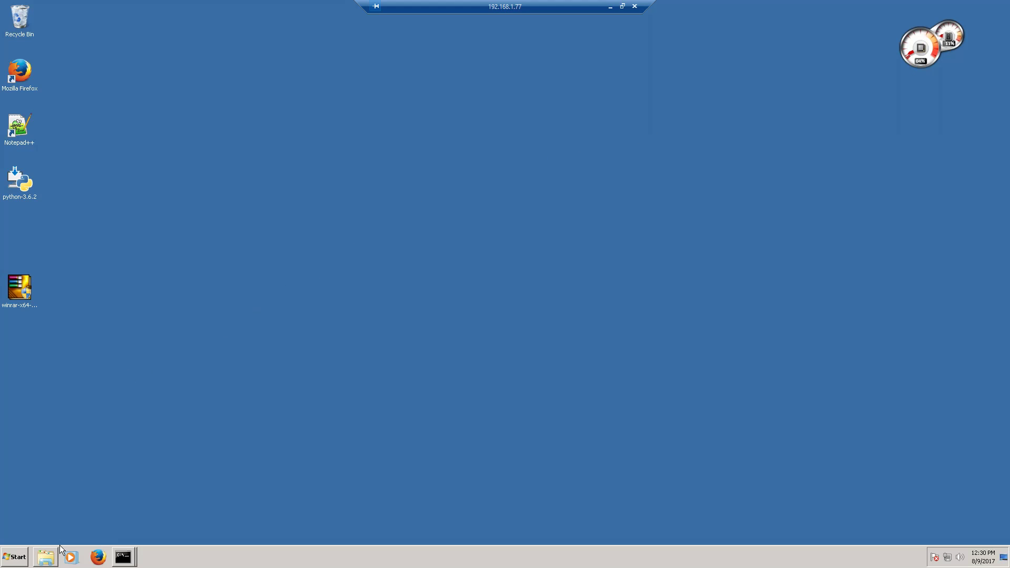
Open tes3mp-client-default.cfg from the TESTING folder in Notepad++, view its settings and close it.
click(46, 556)
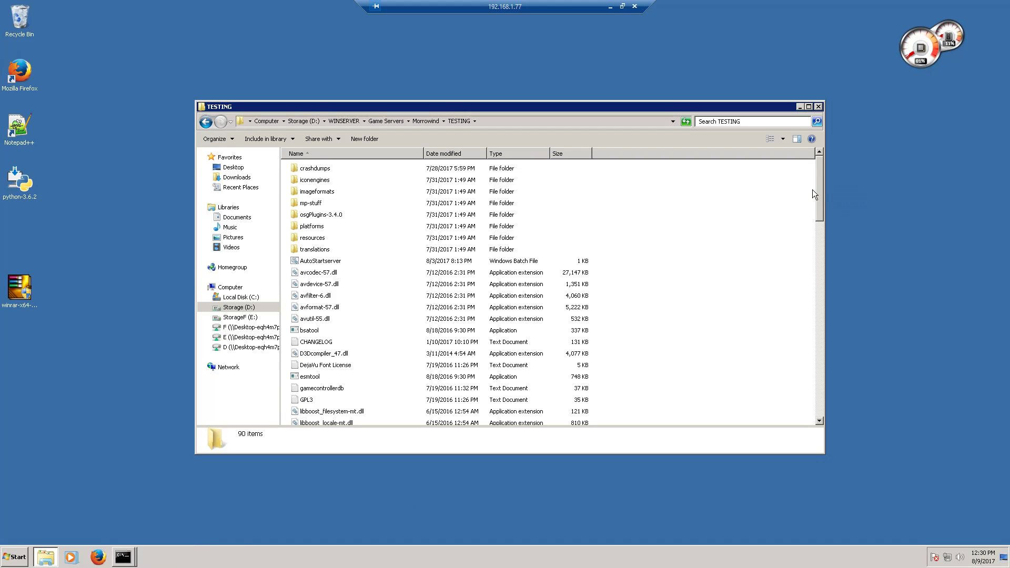
drag(819, 187, 799, 401)
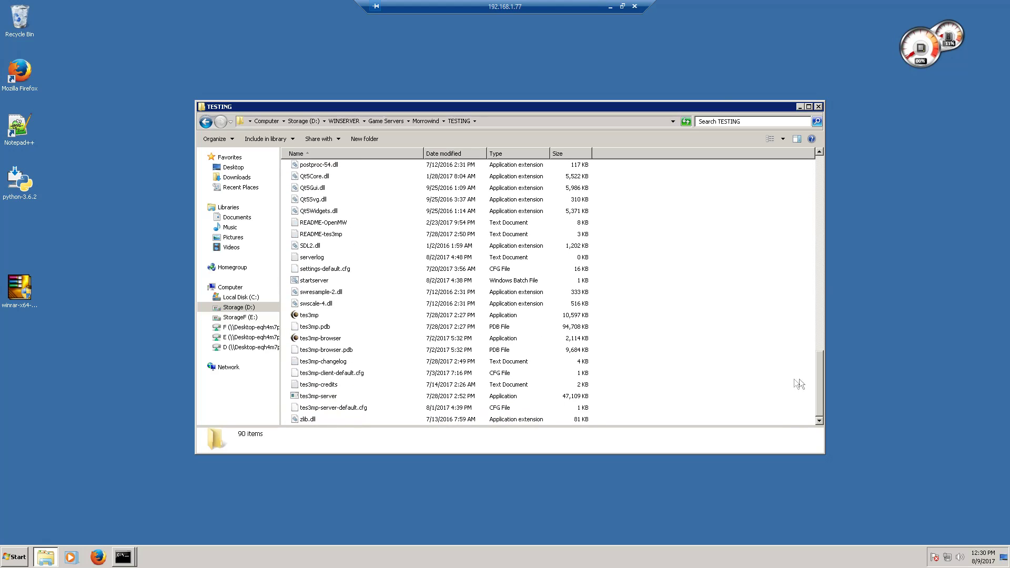
right_click(338, 374)
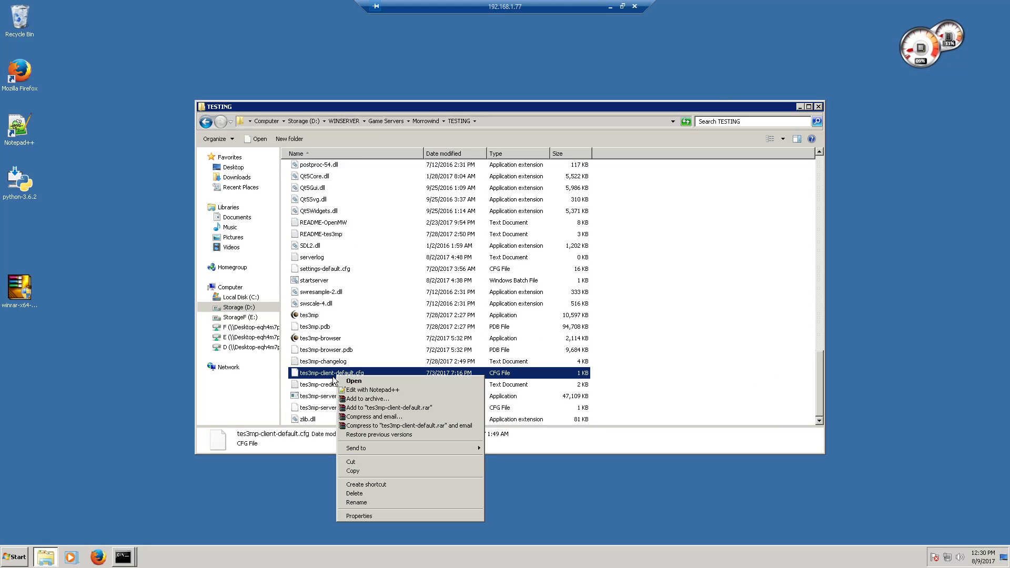
click(367, 390)
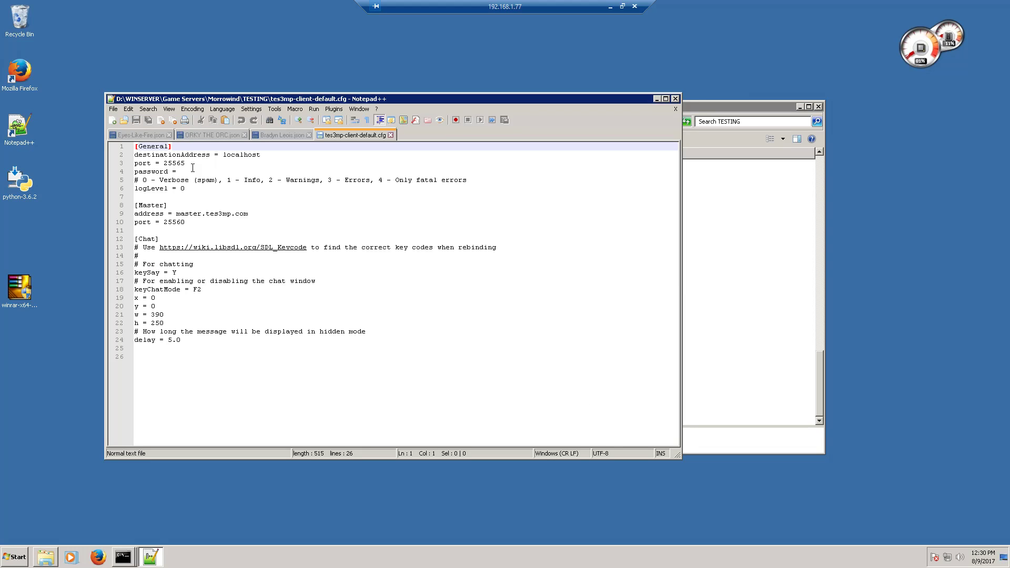
click(675, 99)
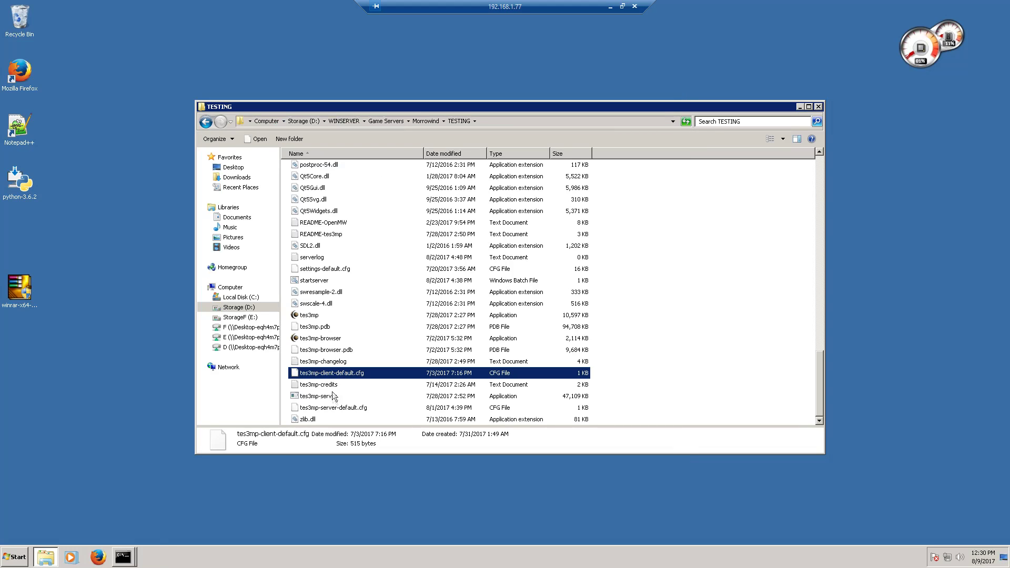
Open tes3mp-server-default.cfg in Notepad++ and place the cursor at the end of the General port line.
right_click(335, 410)
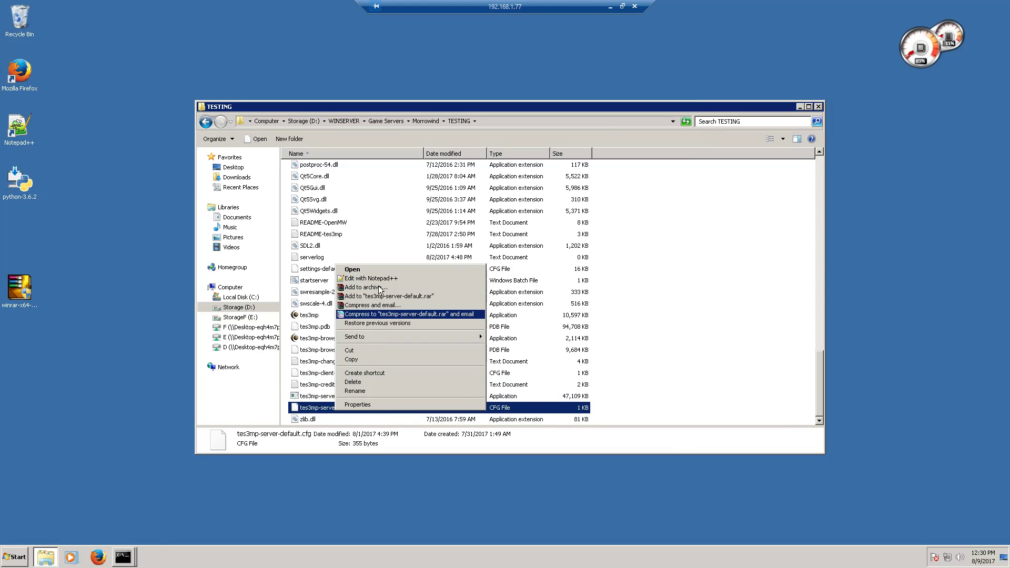
click(376, 276)
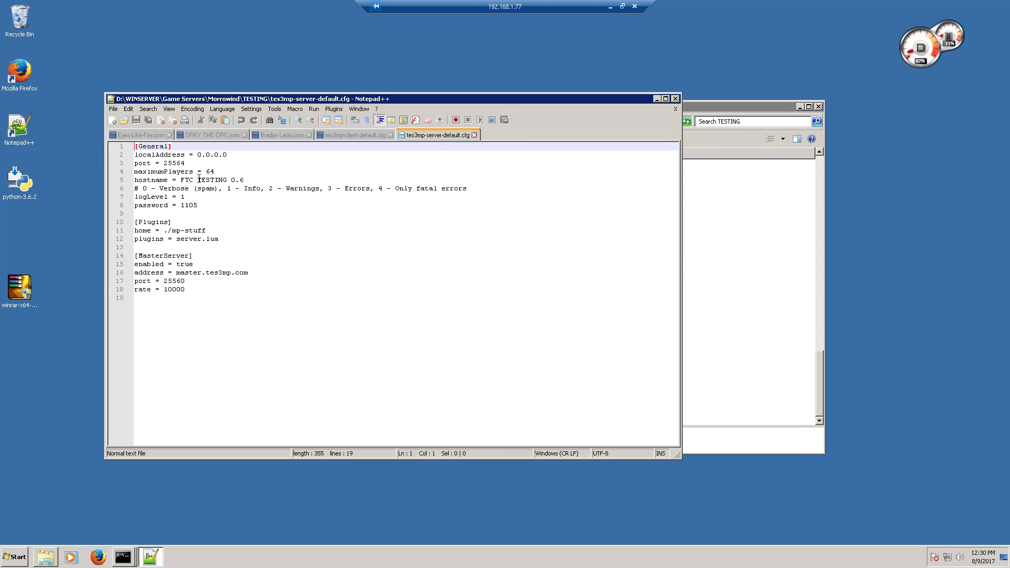
click(195, 160)
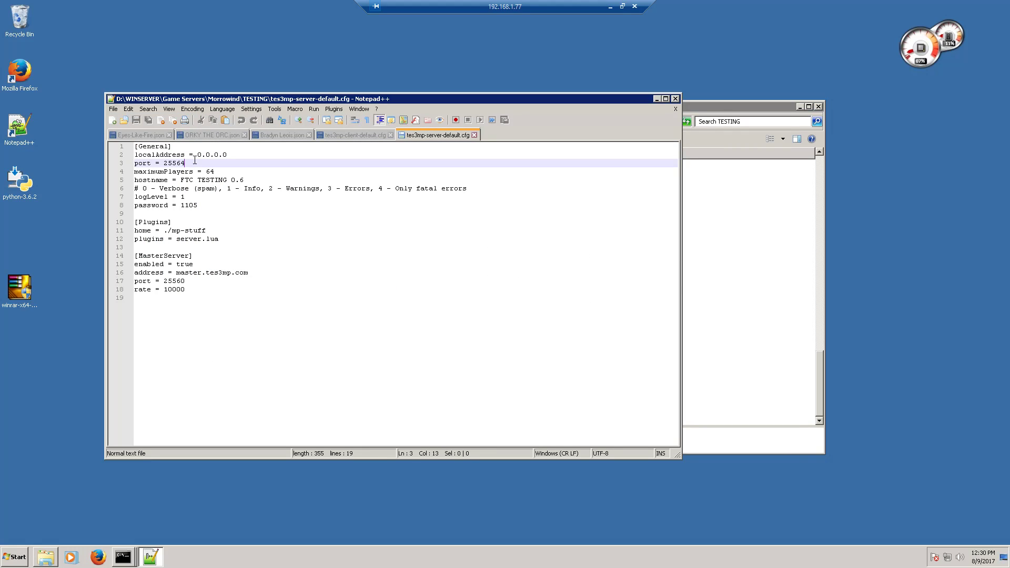
Try port 25565 in the General section of the server configuration and restore it to 25564.
drag(185, 163, 160, 163)
click(185, 163)
key(BackSpace)
text(56)
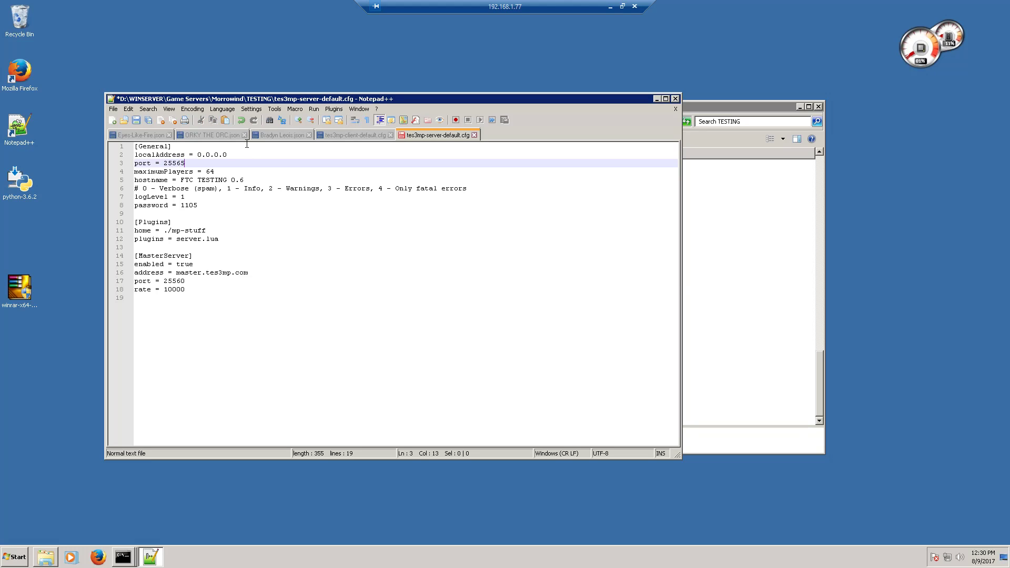
text(4)
Examine the hostname, maximumPlayers, password and logLevel settings in the General section.
drag(263, 182, 182, 177)
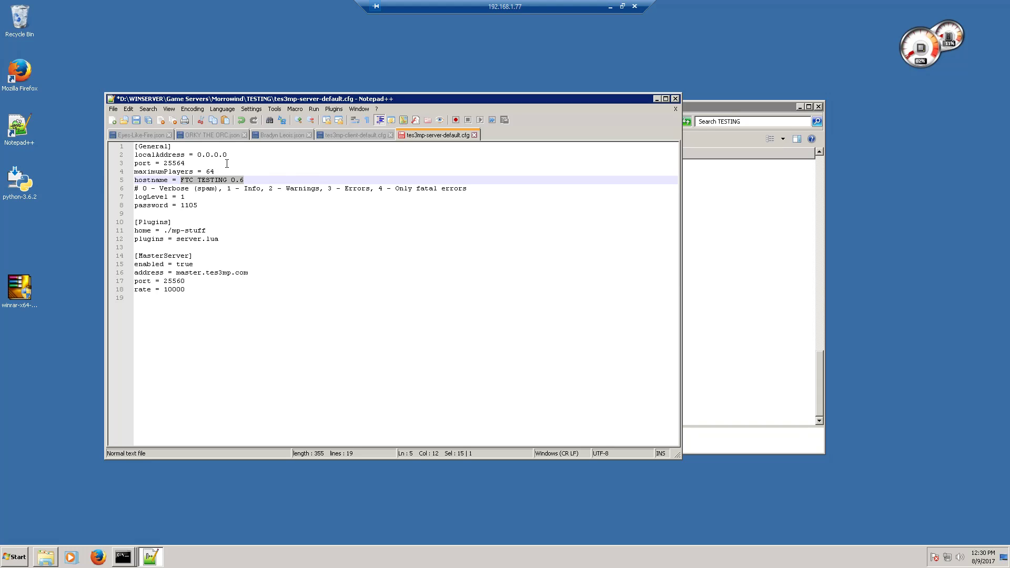
click(219, 171)
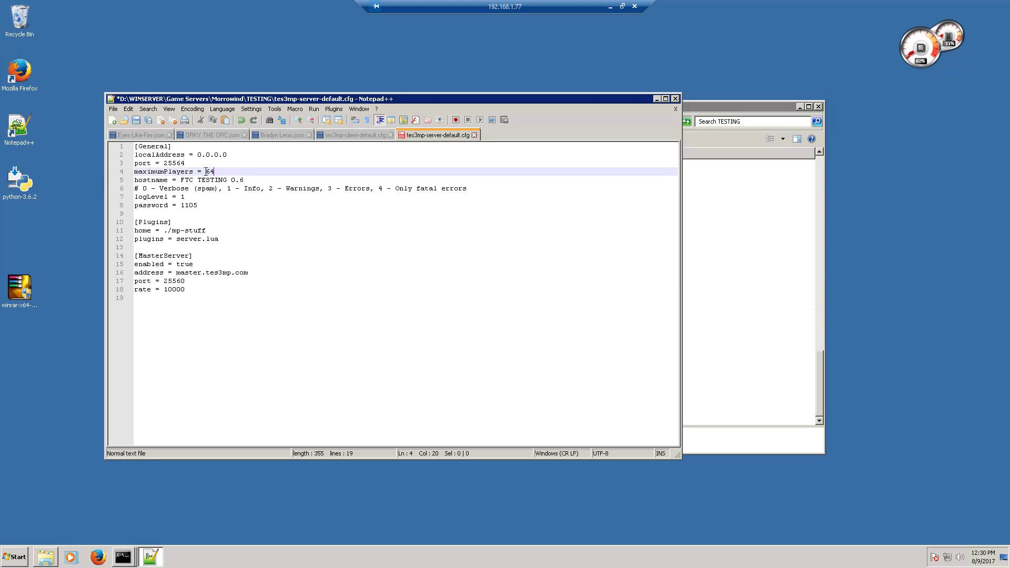
shift+click(206, 172)
click(215, 172)
drag(210, 206, 183, 205)
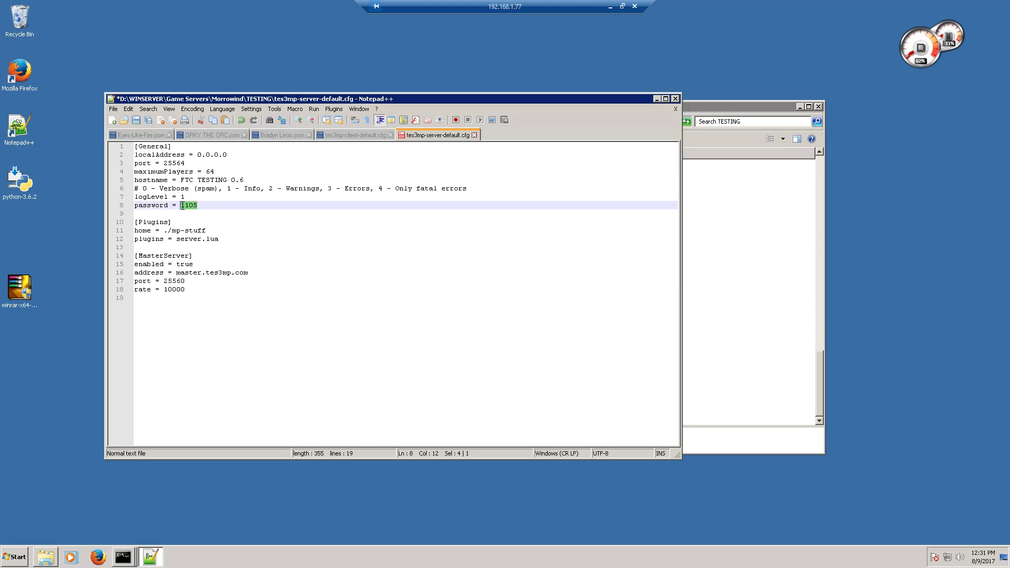
click(202, 204)
drag(192, 197, 181, 197)
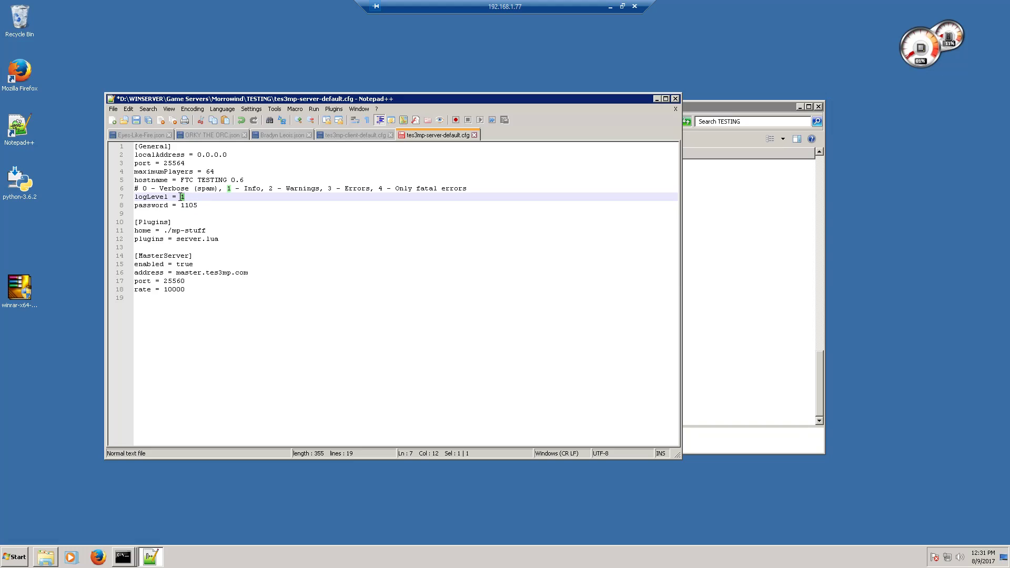
click(193, 196)
drag(143, 189, 149, 189)
click(211, 197)
Examine the MasterServer rate setting and close the server configuration file.
click(188, 295)
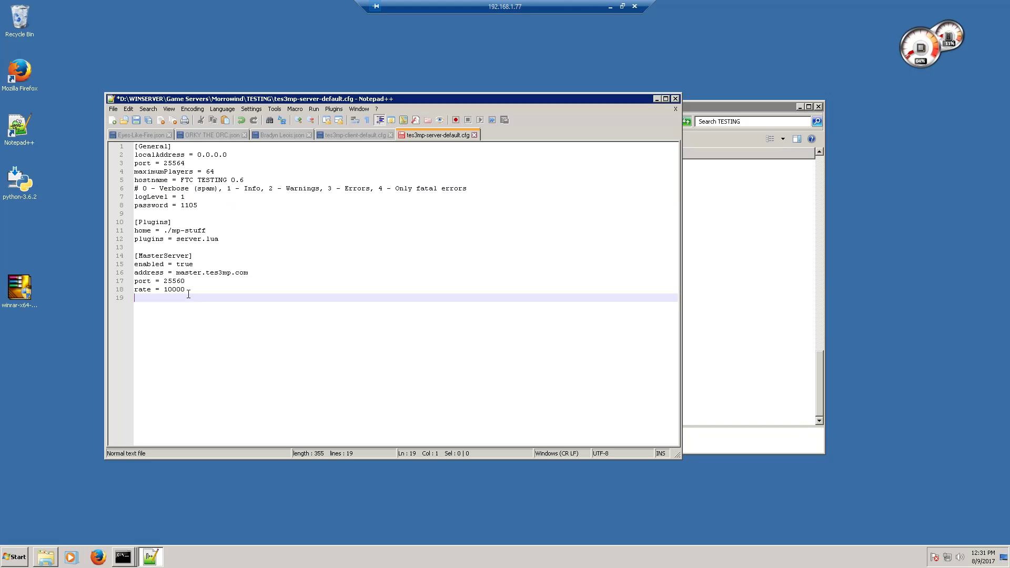
drag(188, 294, 179, 294)
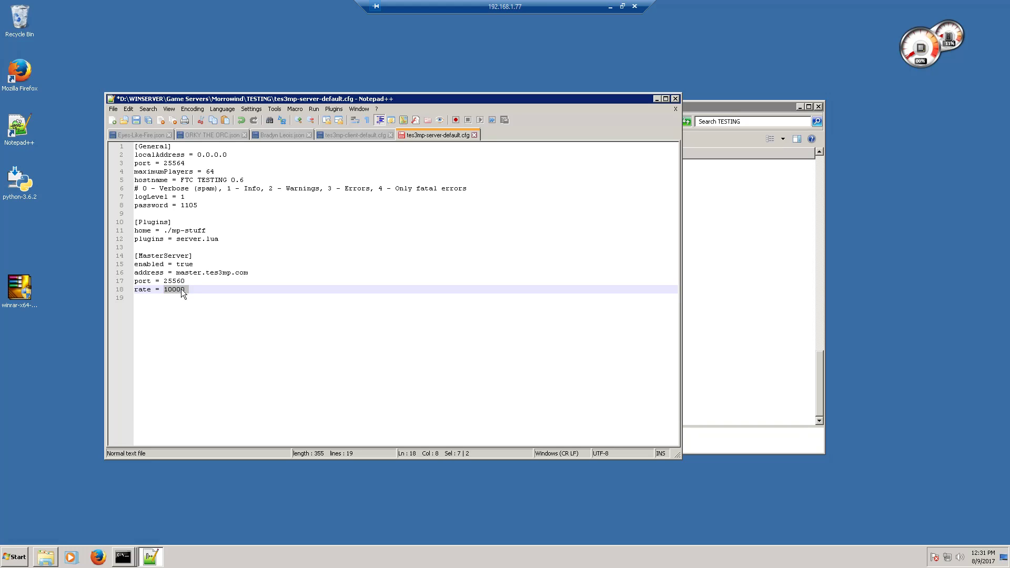
click(189, 290)
drag(188, 290, 163, 291)
click(187, 290)
key(BackSpace)
text(0)
click(675, 99)
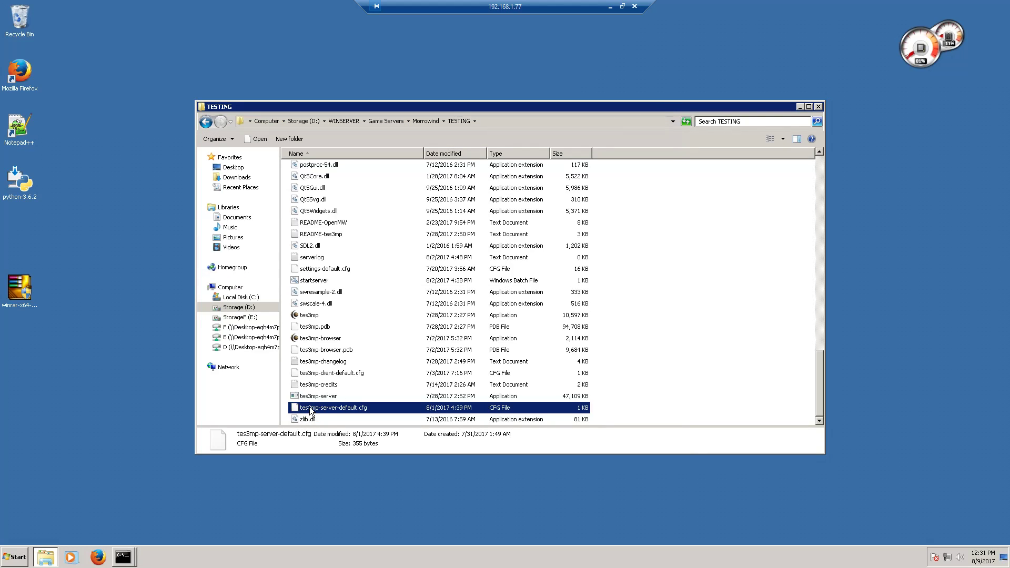
Switch to Firefox and try to load the router's page at 192.168.1.245.
click(104, 555)
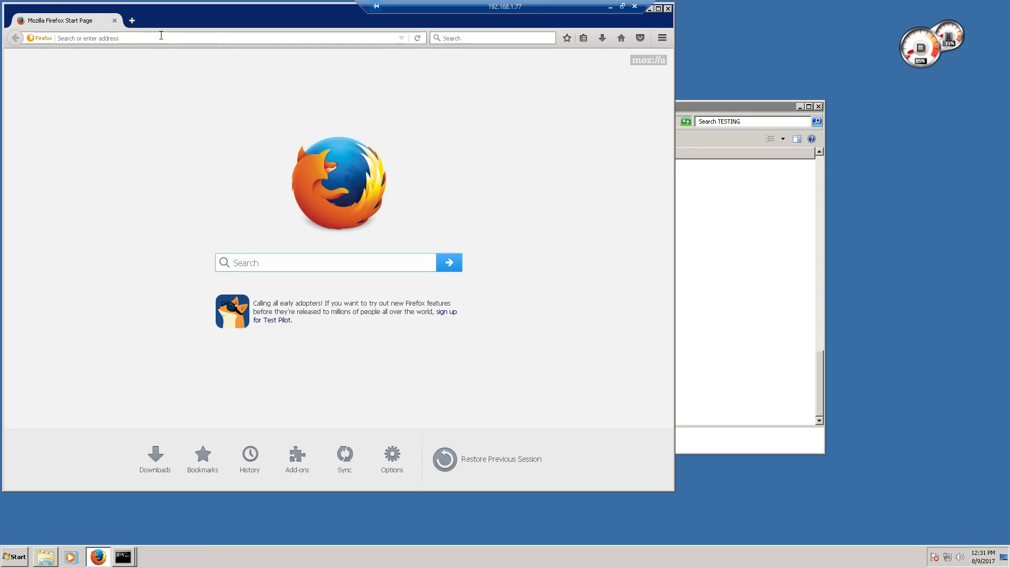
click(161, 35)
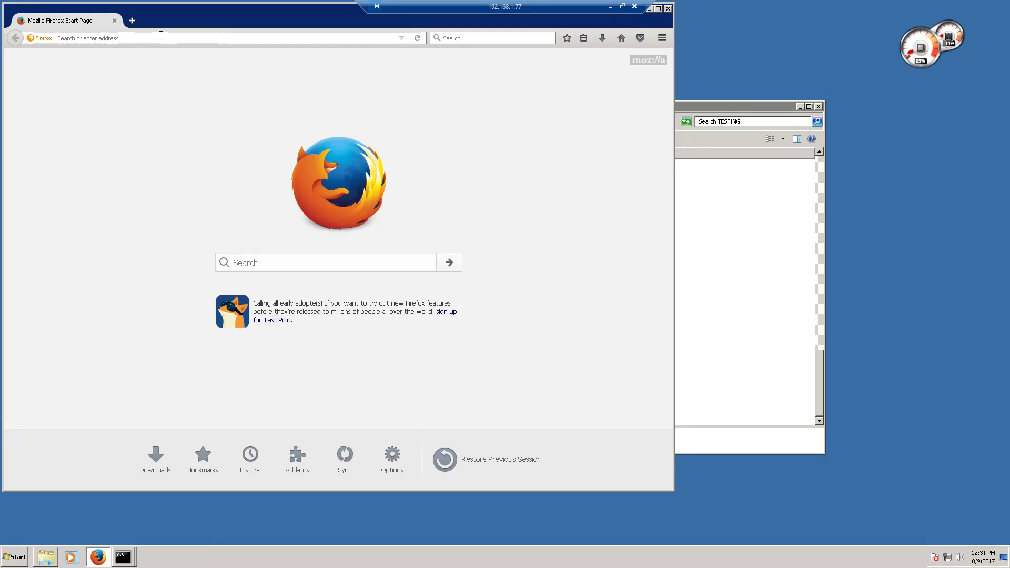
text(19)
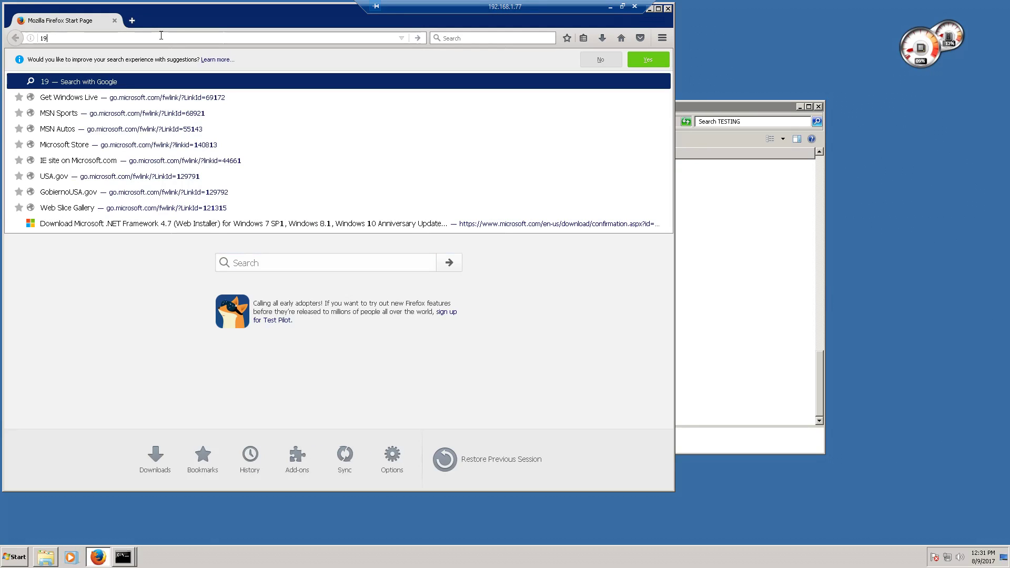
text(2)
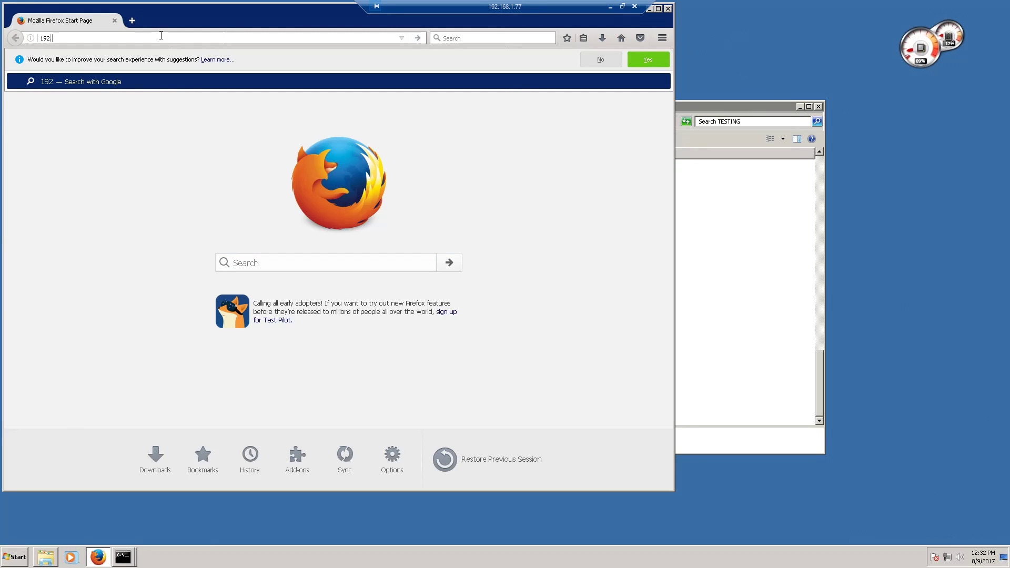
text(.168.1.245)
key(Return)
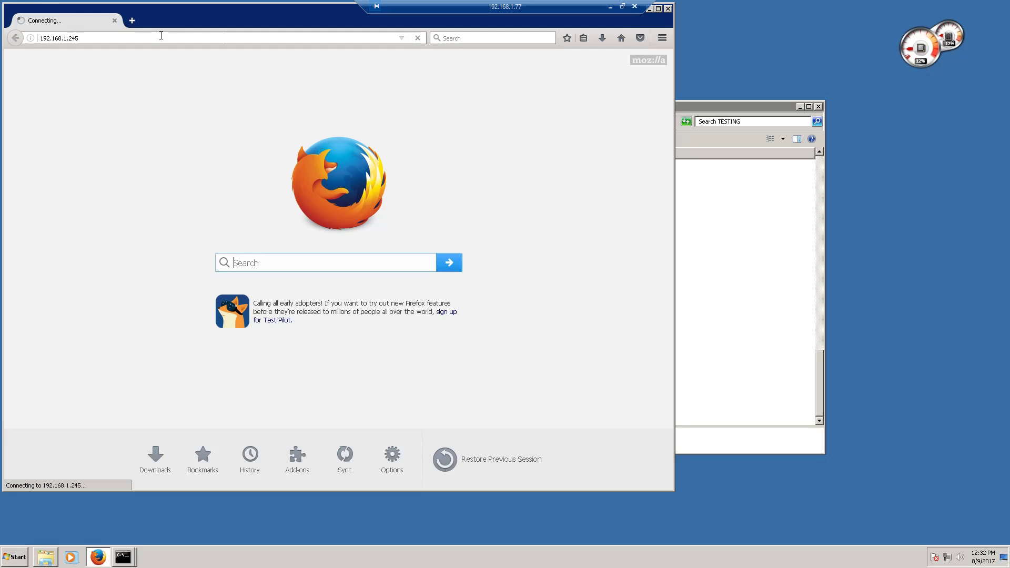
Try to load the router's page at 192.168.1.258.
click(142, 36)
click(142, 35)
key(BackSpace)
key(BackSpace)
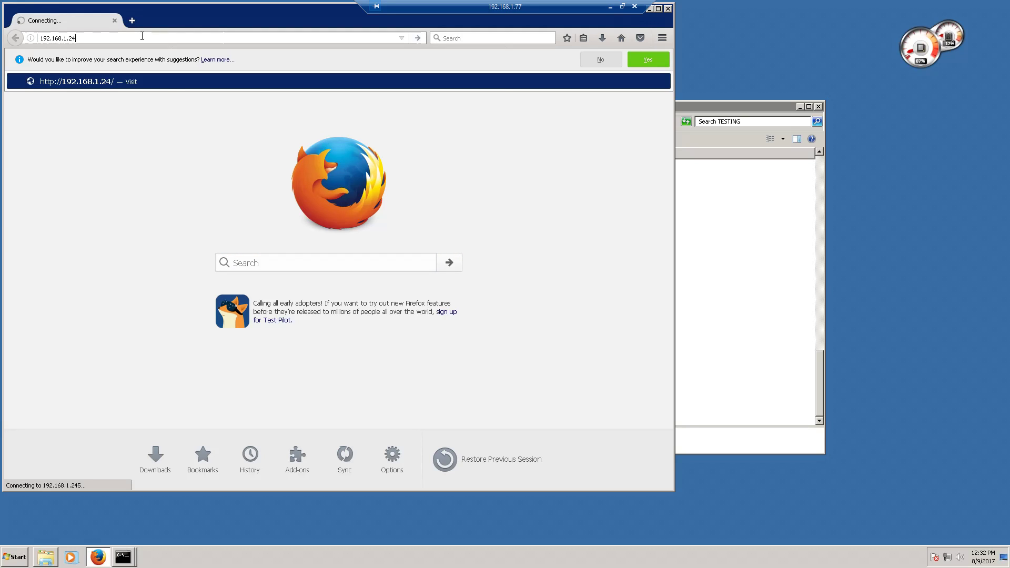
text(58)
key(Return)
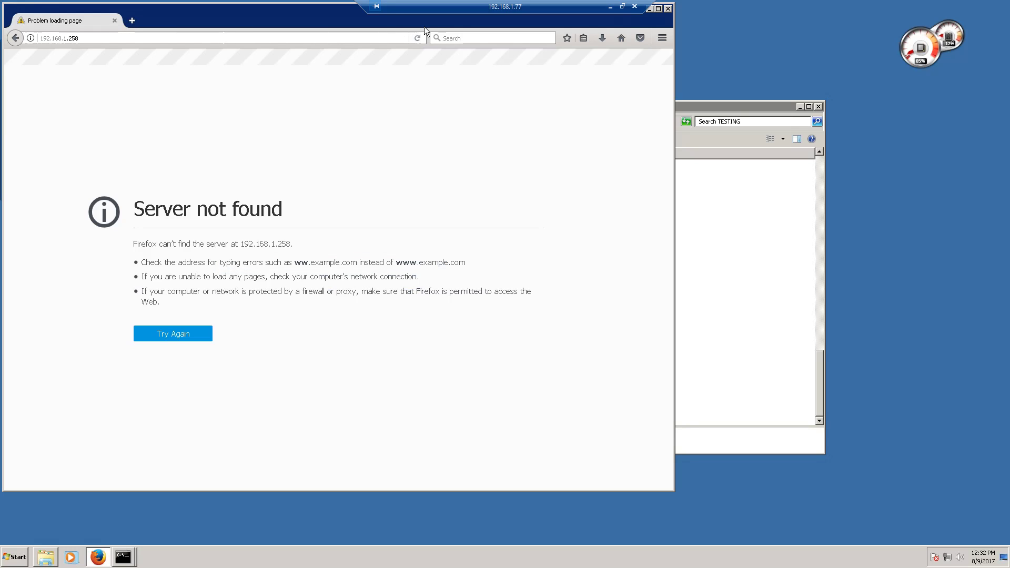
Load the router's login page at 192.168.1.254, view it and close the browser window.
click(221, 37)
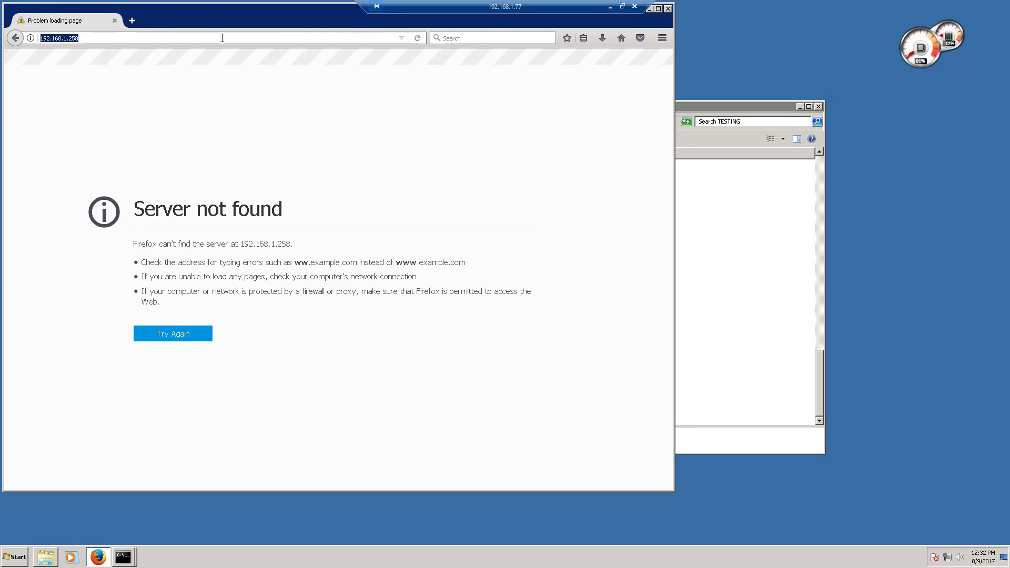
click(221, 38)
key(BackSpace)
key(BackSpace)
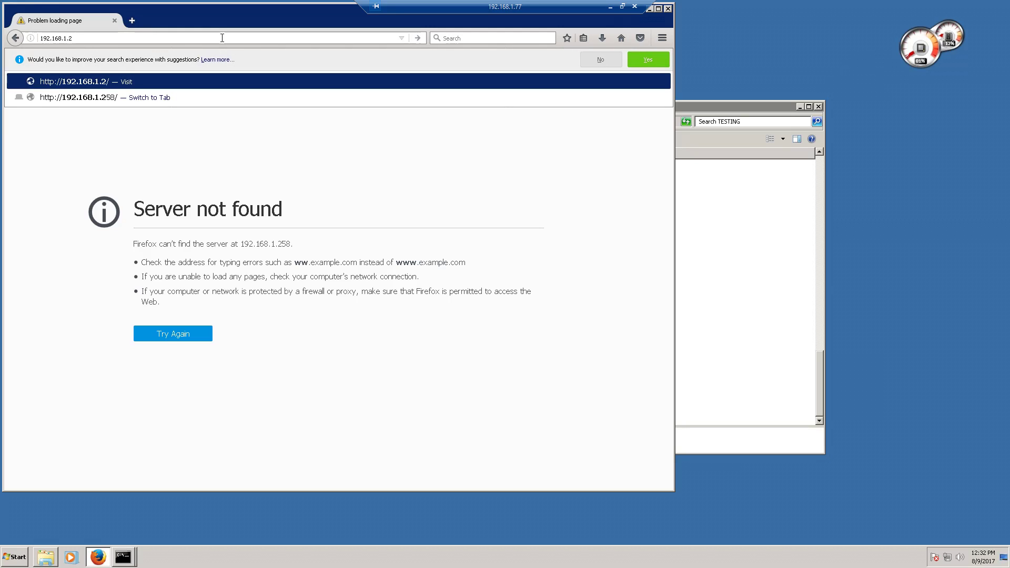
text(54)
key(Return)
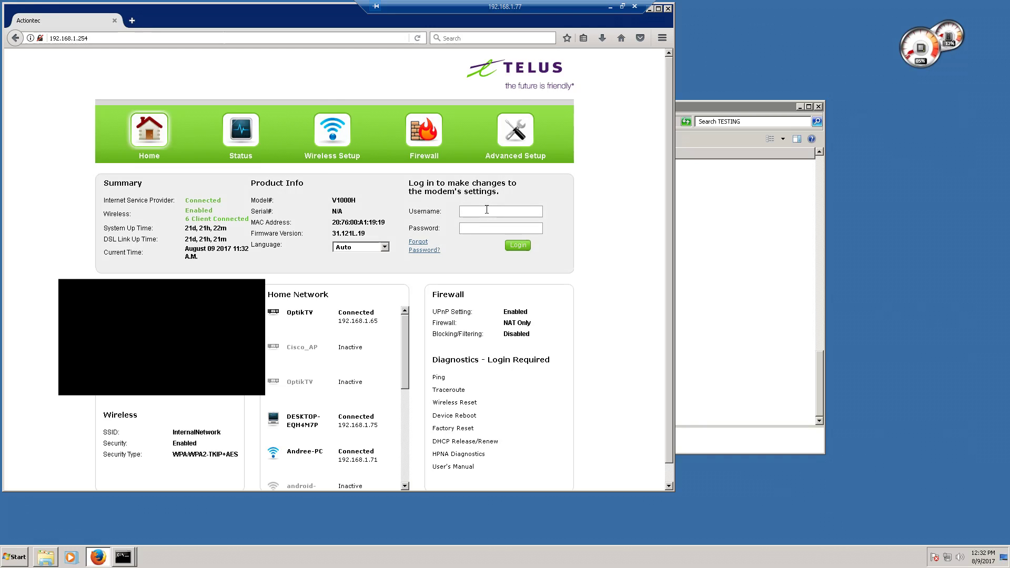
click(487, 209)
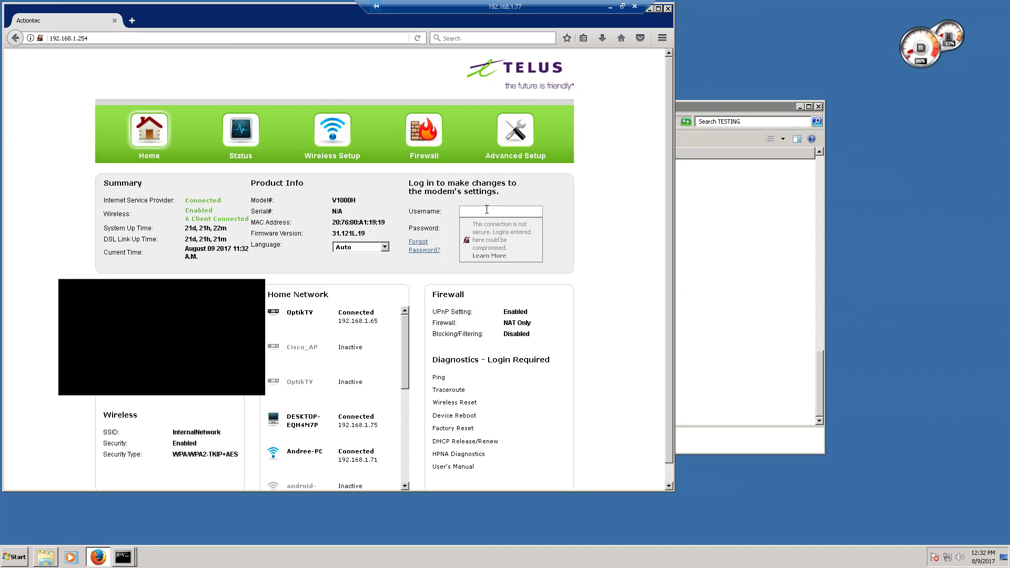
click(667, 8)
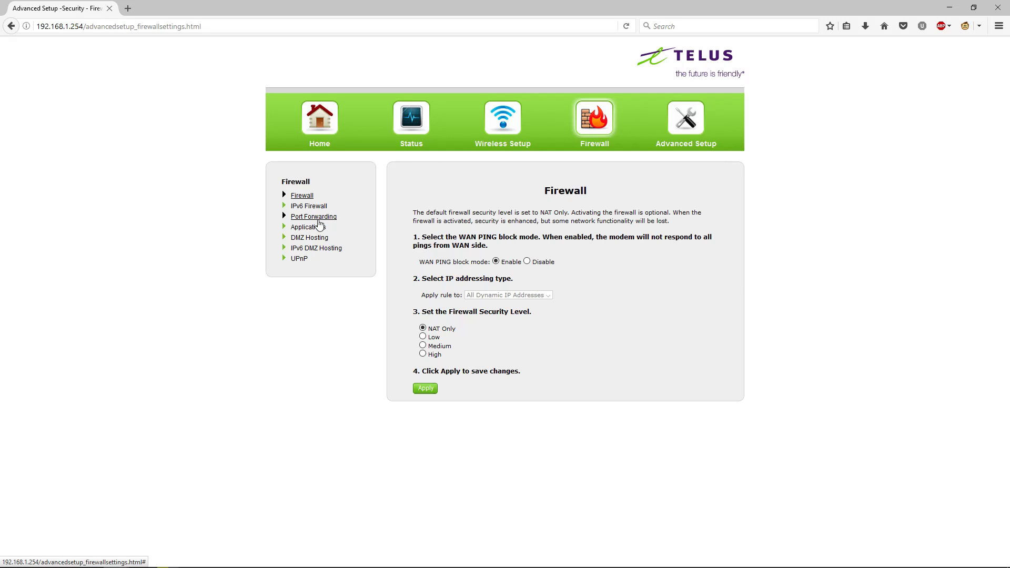
Open the router's Port Forwarding settings and place the cursor in the LAN IP Address field.
click(319, 221)
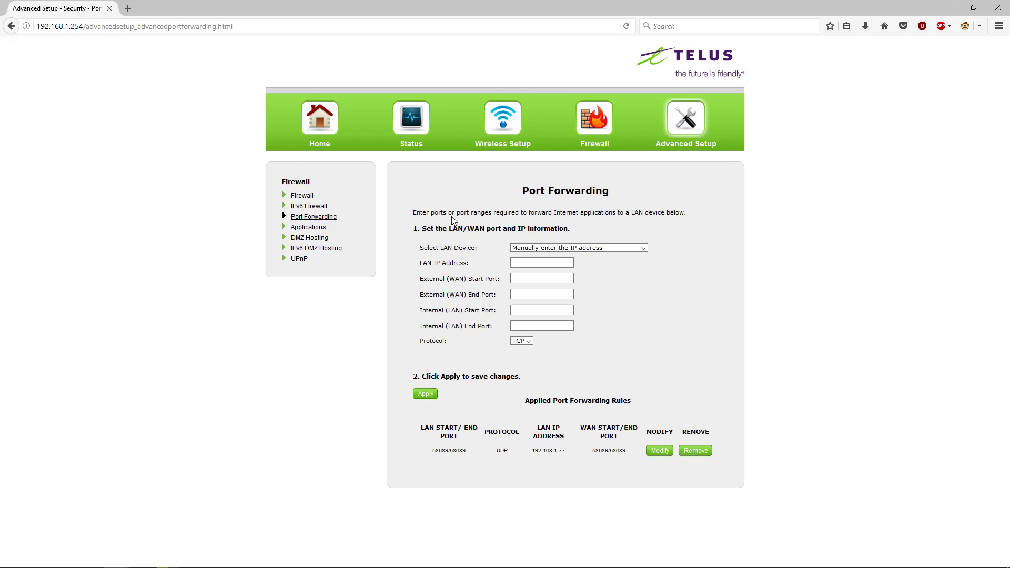
click(514, 261)
key(super)
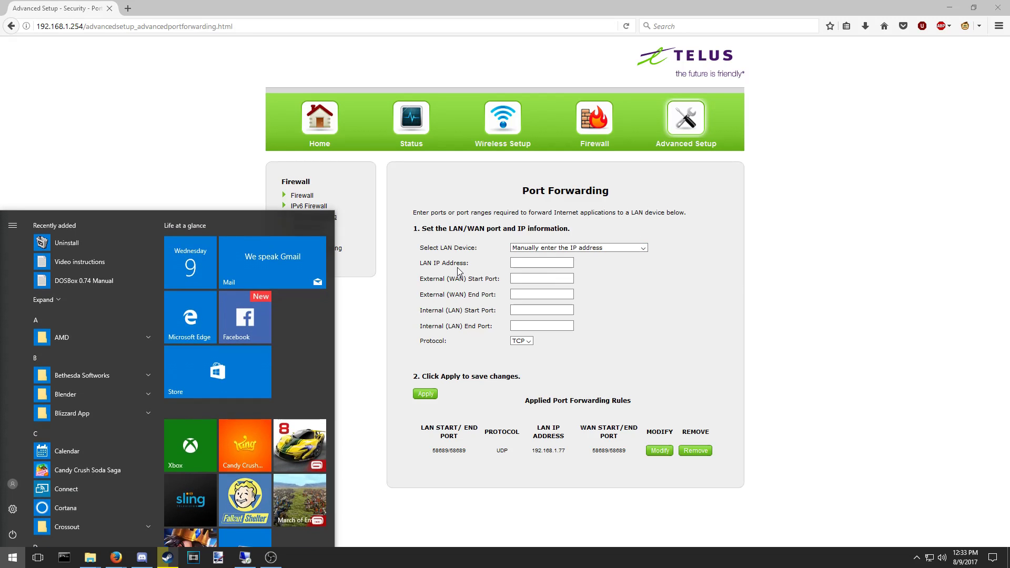
click(142, 200)
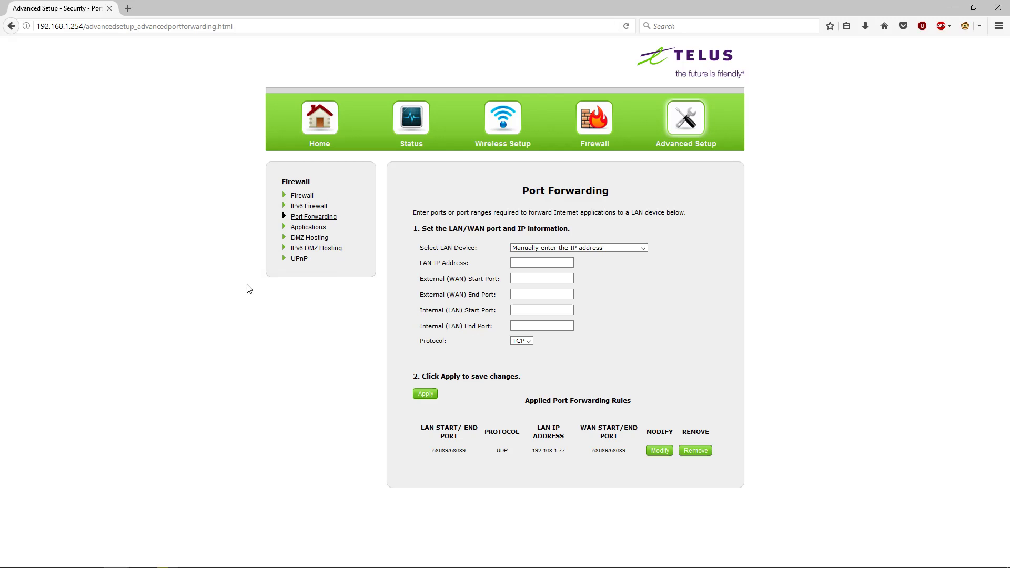
key(super)
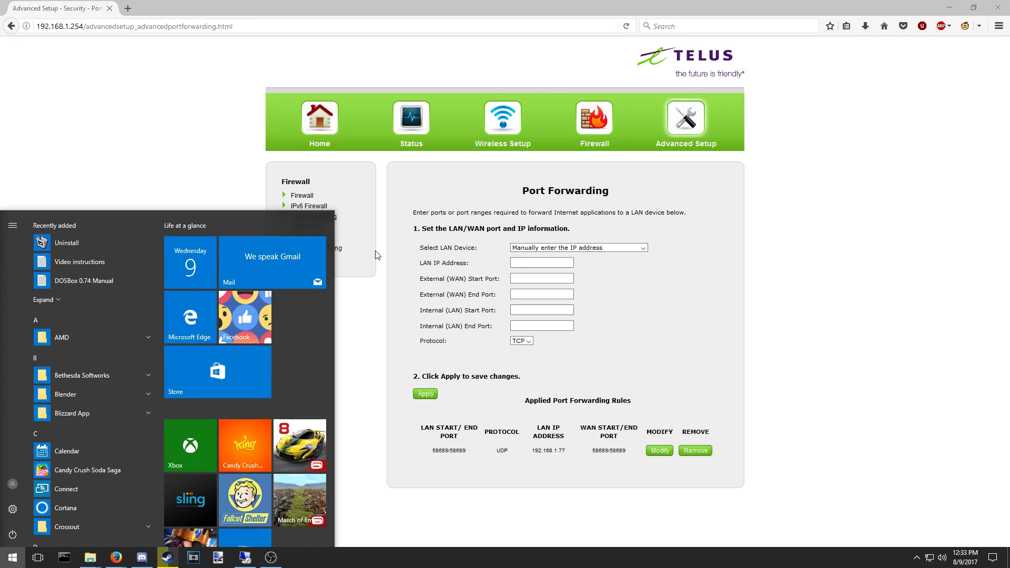
text(snipping)
key(Return)
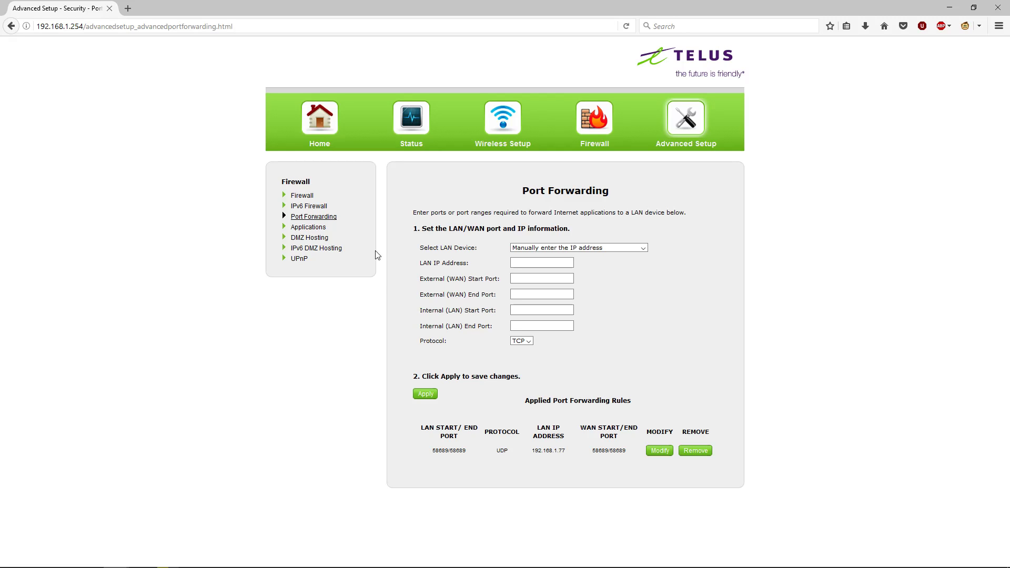
Open a Command Prompt window on the local computer.
key(super)
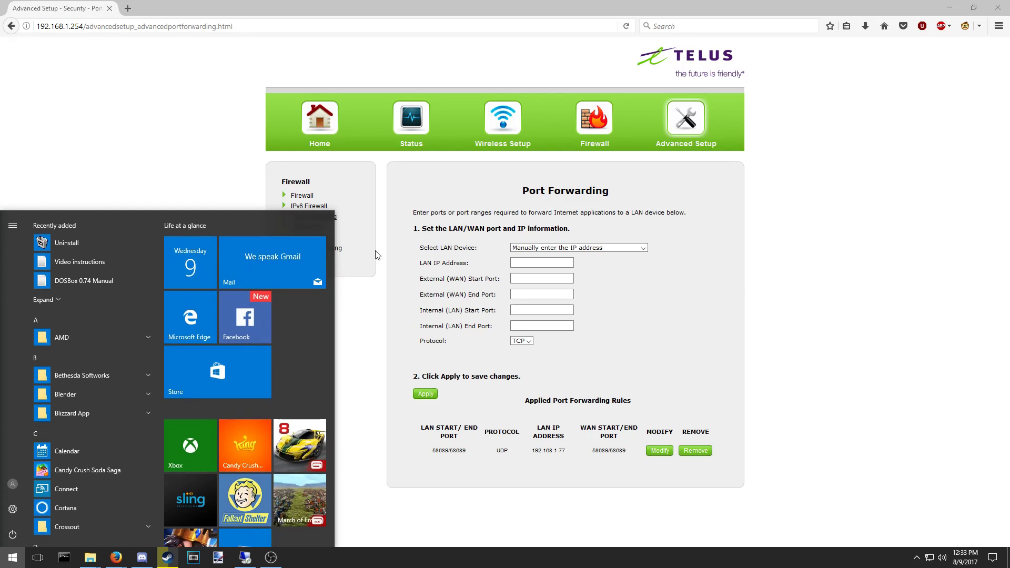
text(cm)
key(Return)
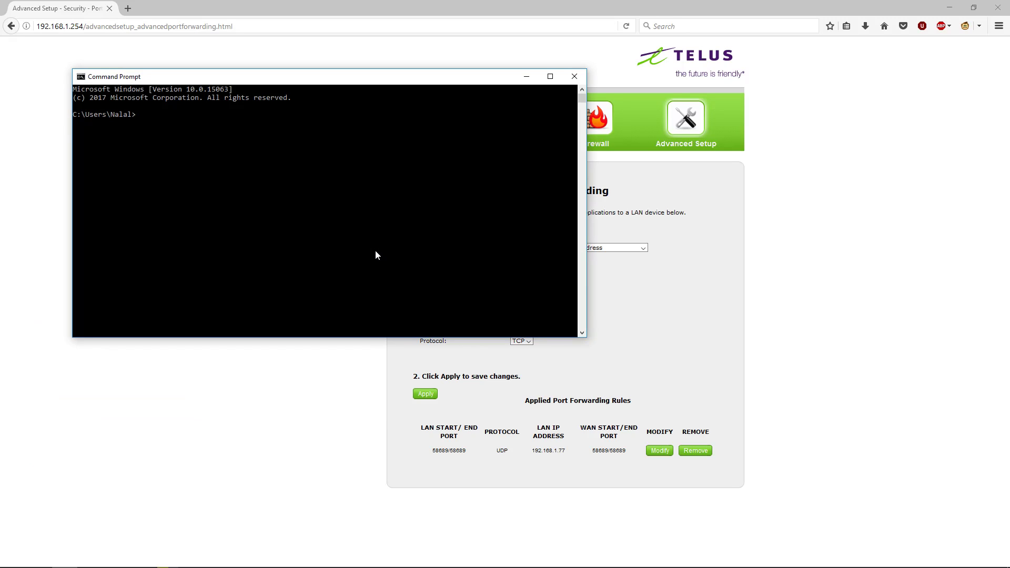
Run ipconfig, highlight the Ethernet adapter's default gateway and IPv4 address, and close the Command Prompt window.
text(ipcongfig)
key(Return)
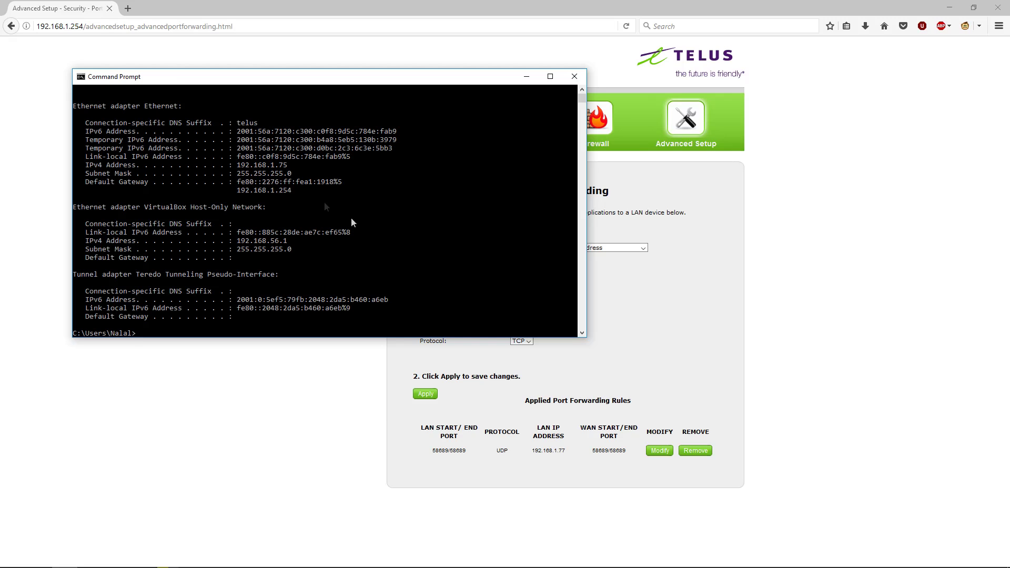
drag(193, 107, 74, 107)
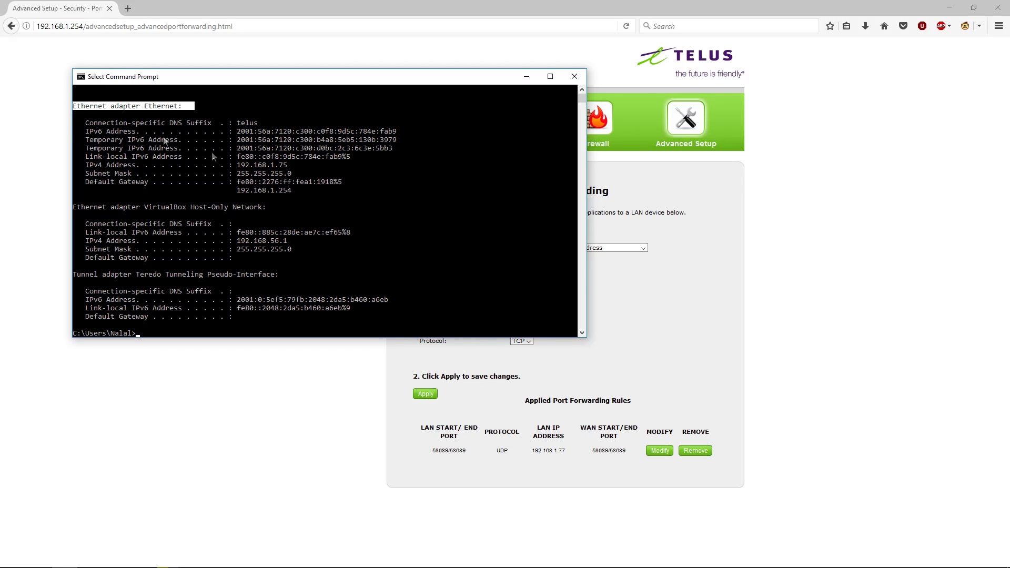
click(326, 164)
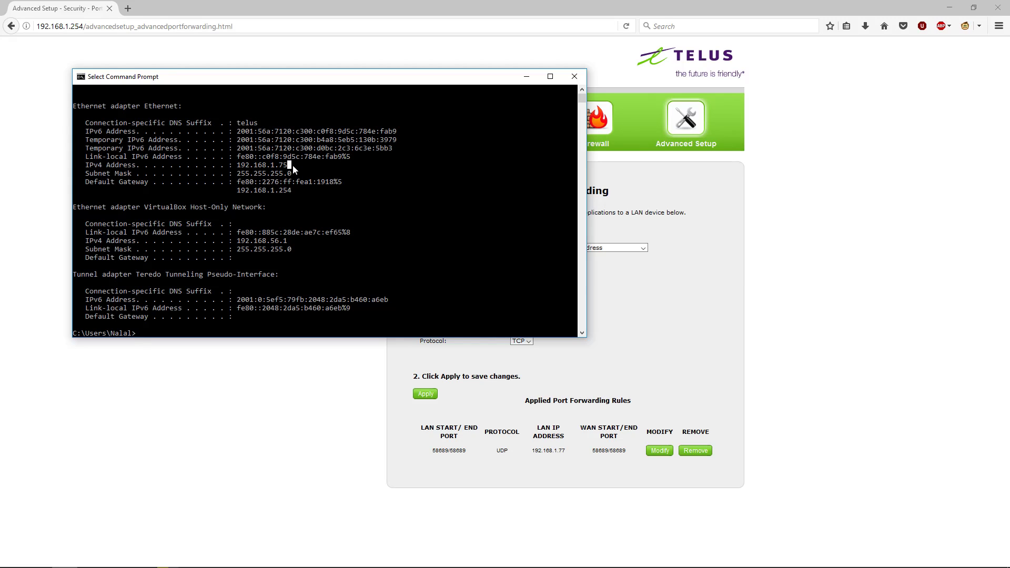
drag(290, 191, 239, 194)
drag(290, 165, 241, 166)
click(573, 77)
Fill the LAN IP Address with the placeholder IPADDRES and set the external and internal start ports to 25565.
click(537, 262)
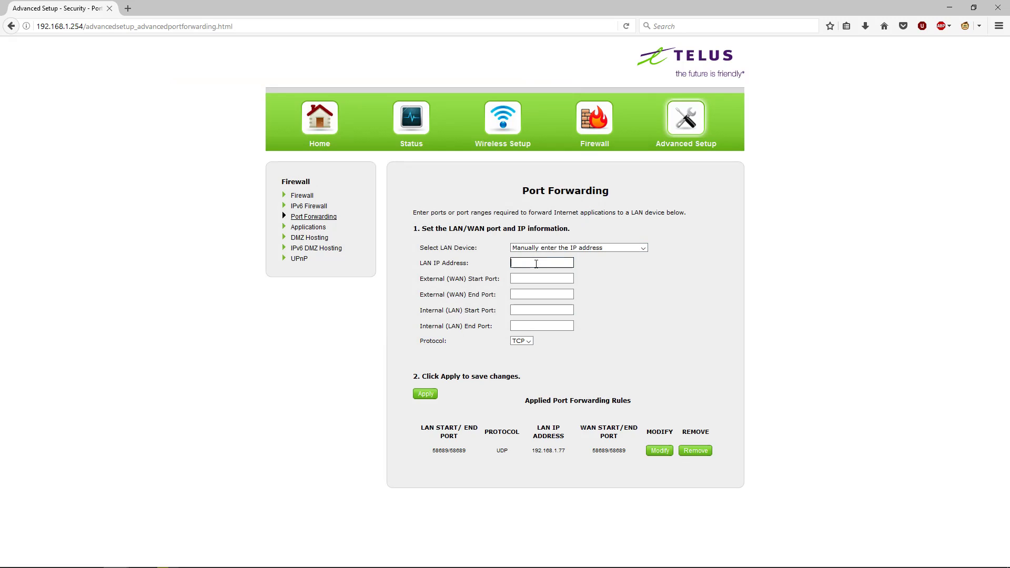
text(IPADDRES)
click(541, 279)
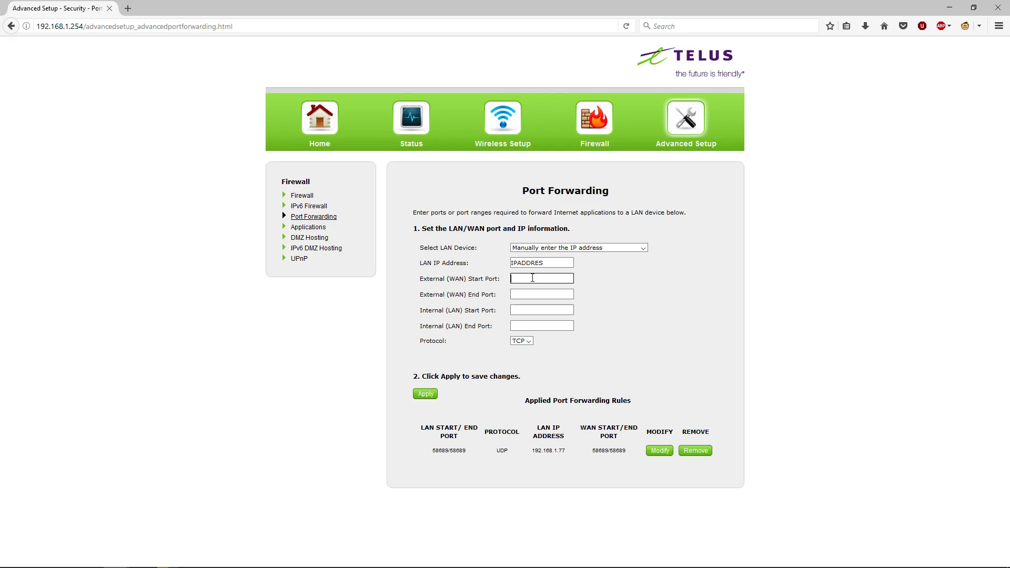
text(25565)
click(527, 309)
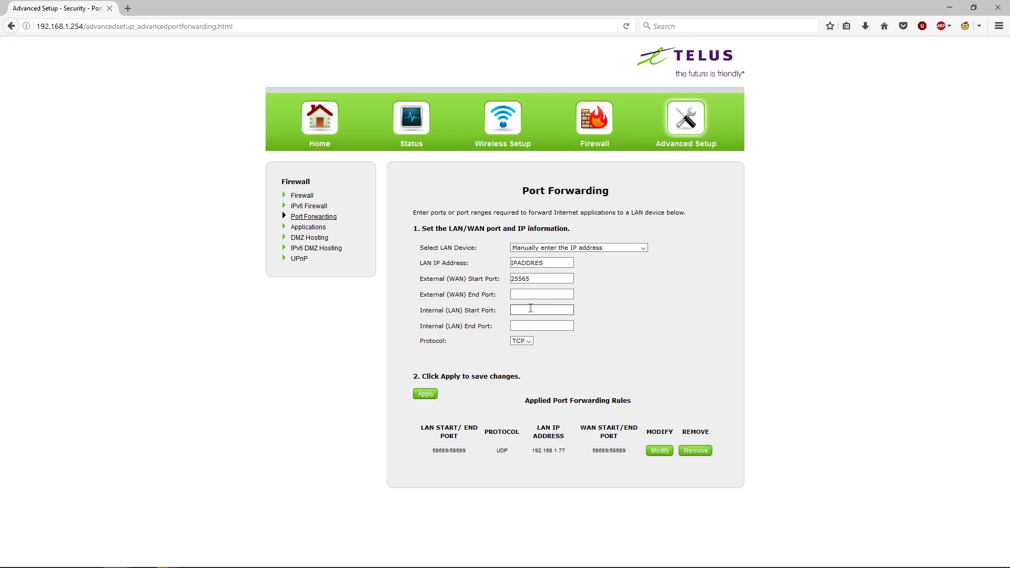
text(25565)
Choose TCP as the port forwarding rule's protocol and review the other protocol options.
click(530, 342)
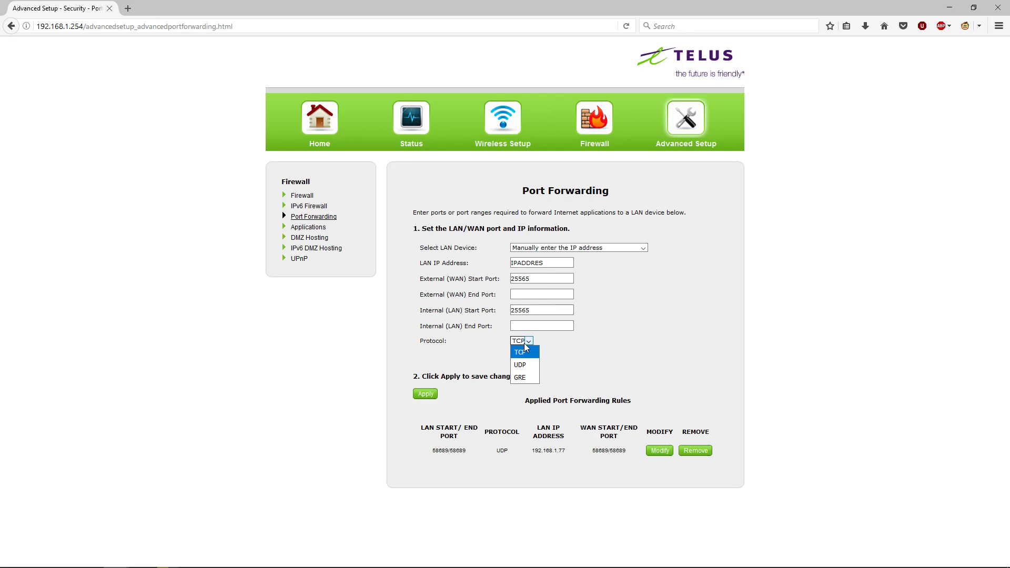
click(524, 351)
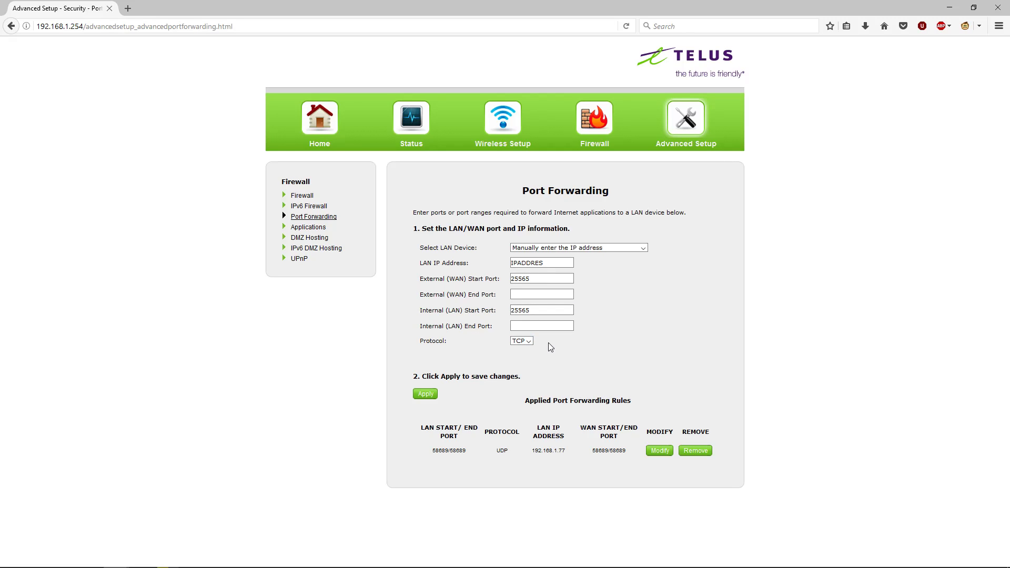
click(529, 342)
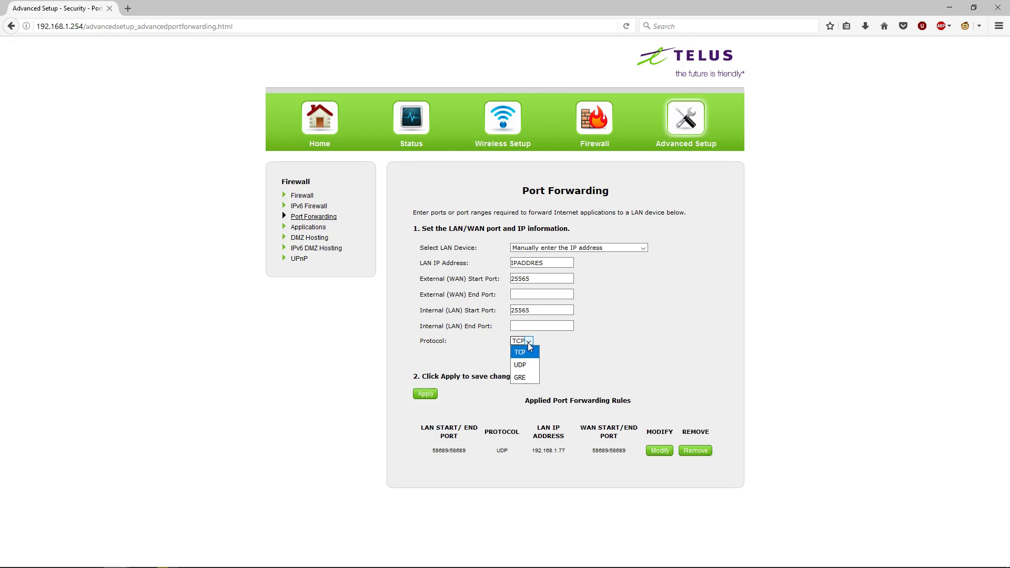
click(597, 342)
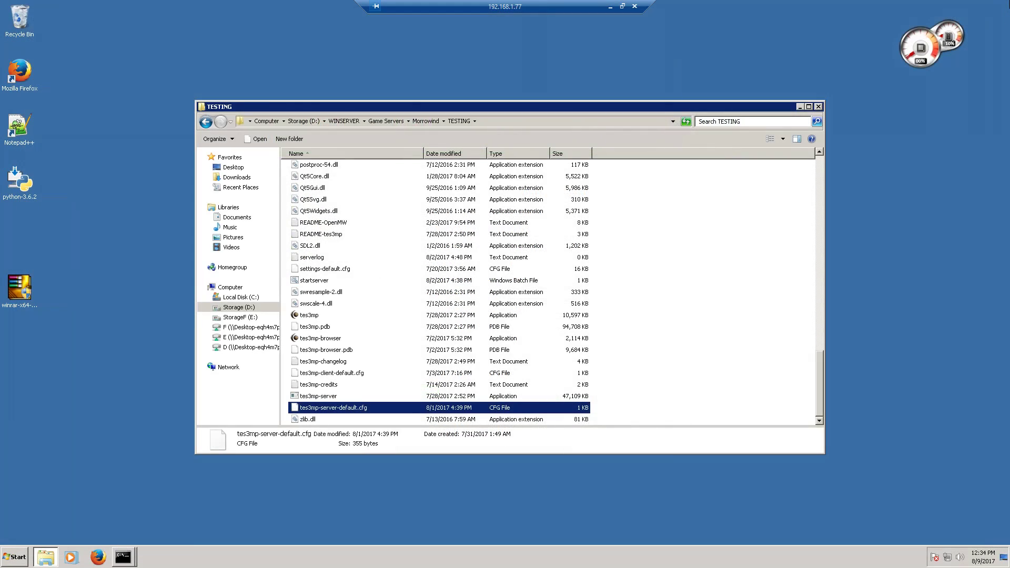
Launch the tes3mp-server application from the TESTING folder on the remote server and return to the folder window.
double_click(307, 396)
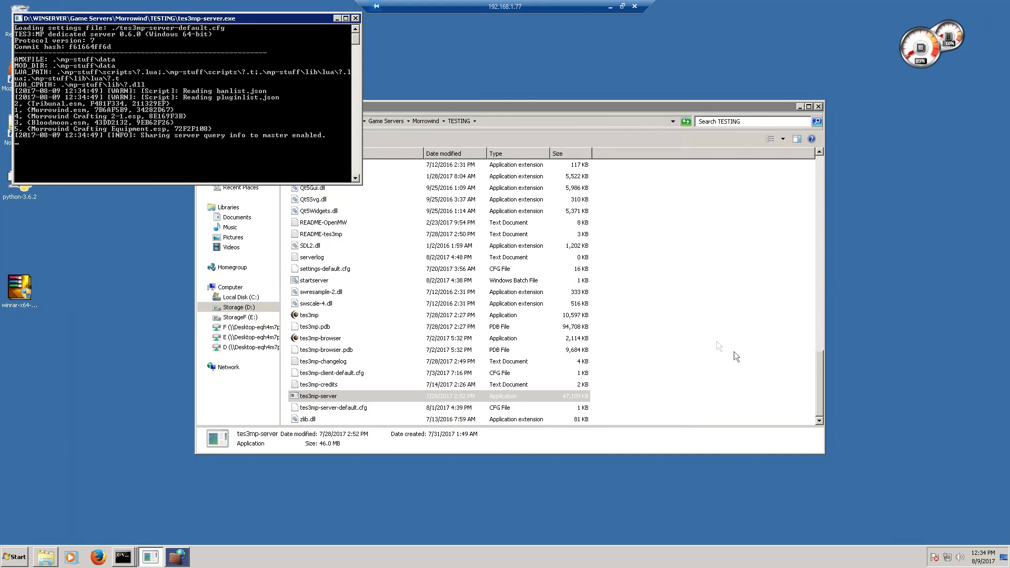
click(735, 368)
Open the startserver batch file in Notepad for viewing and close it again.
scroll(736, 375, up, 1)
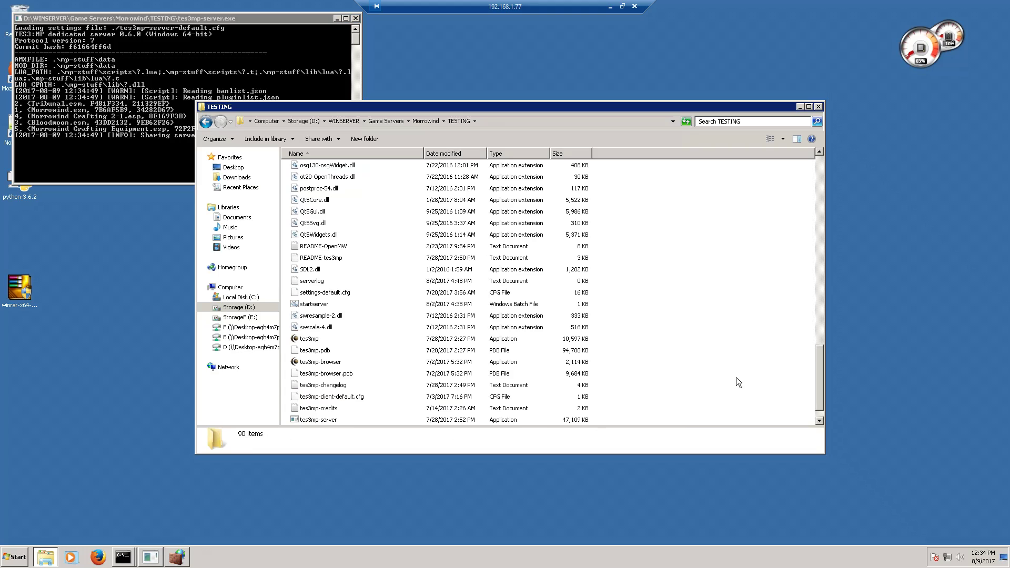
click(321, 305)
right_click(319, 305)
click(354, 320)
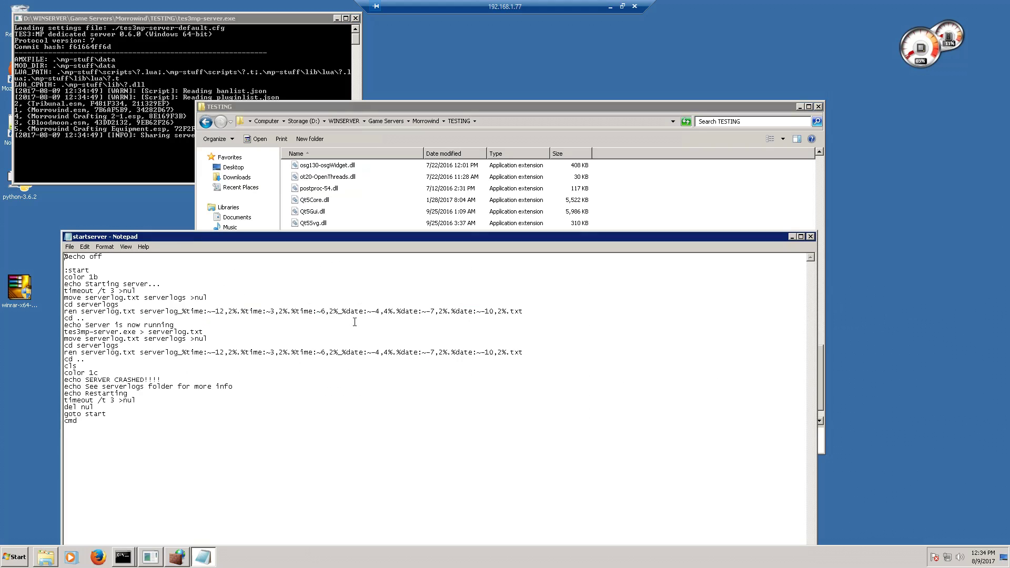
click(809, 237)
Locate the AutoStartserver batch file in the TESTING folder and view the running server's console output.
scroll(749, 279, up, 1)
scroll(749, 278, up, 20)
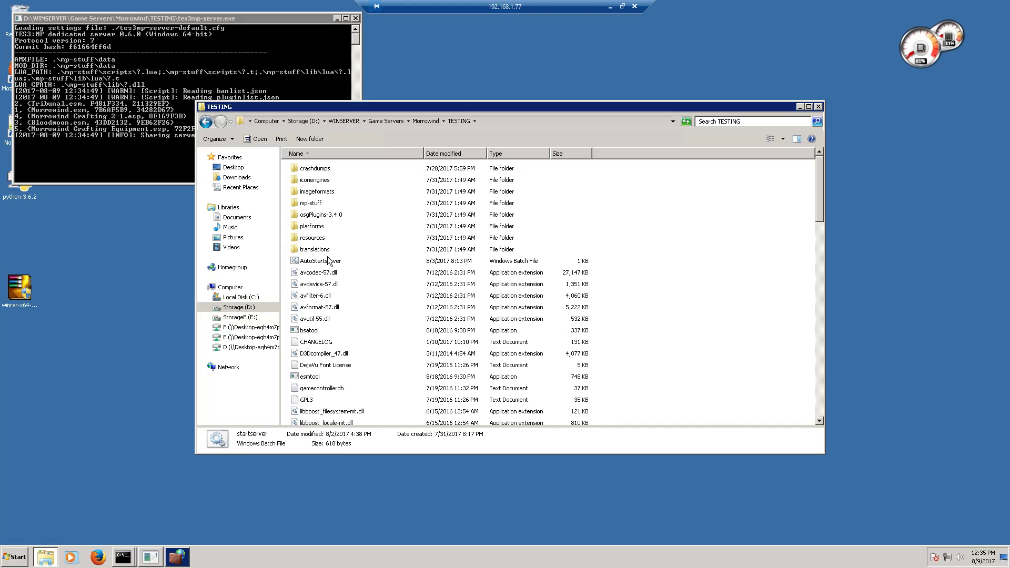
click(105, 117)
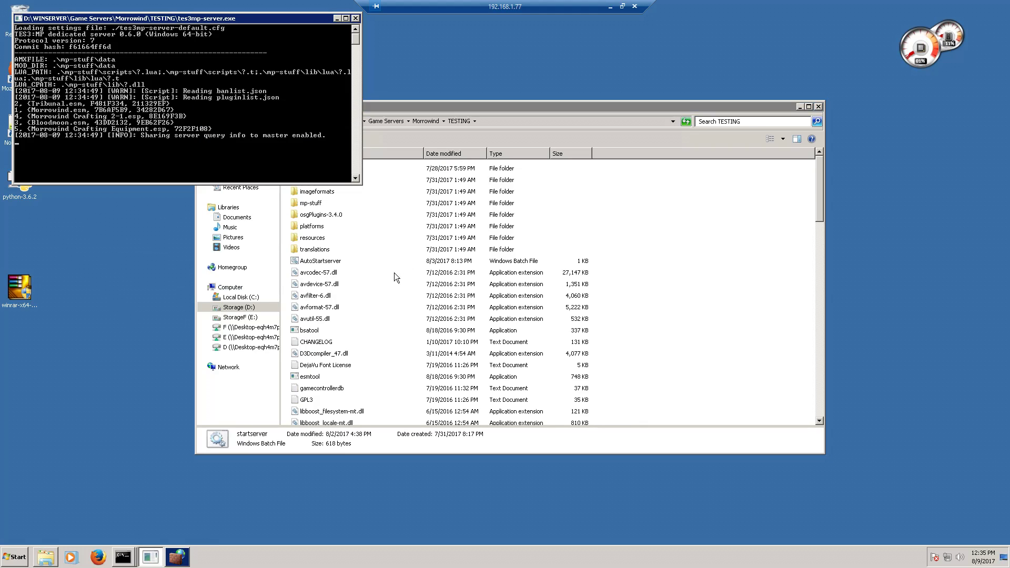
click(323, 262)
click(138, 61)
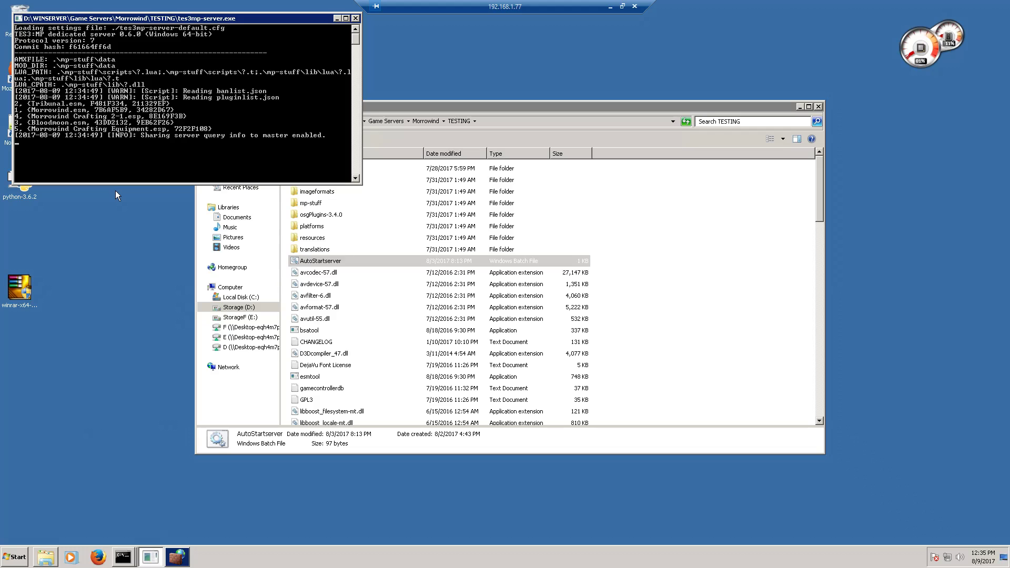
click(750, 258)
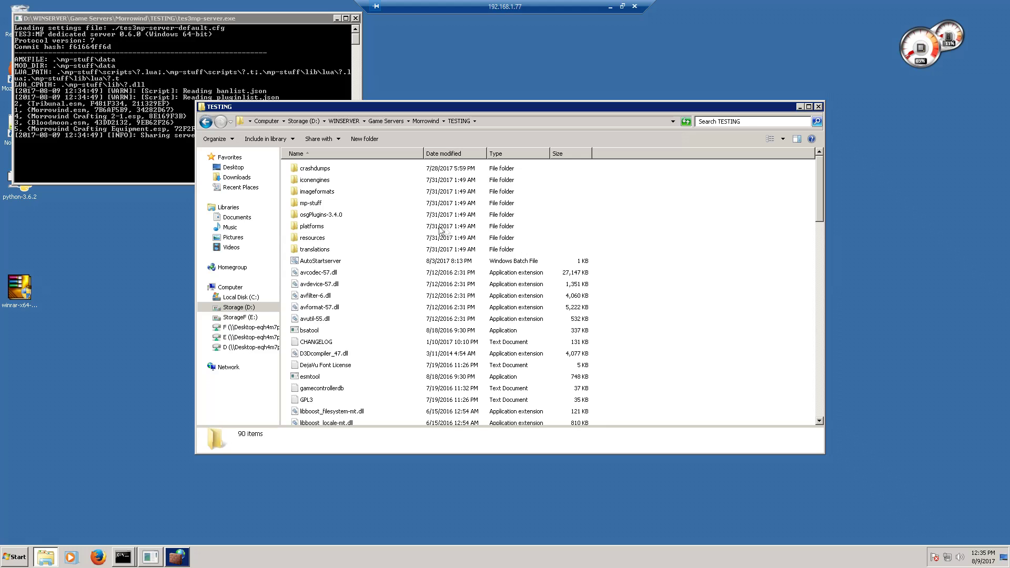
Open the mp-stuff\data\player folder and examine the player JSON files beginning with N and the file actions available.
double_click(302, 204)
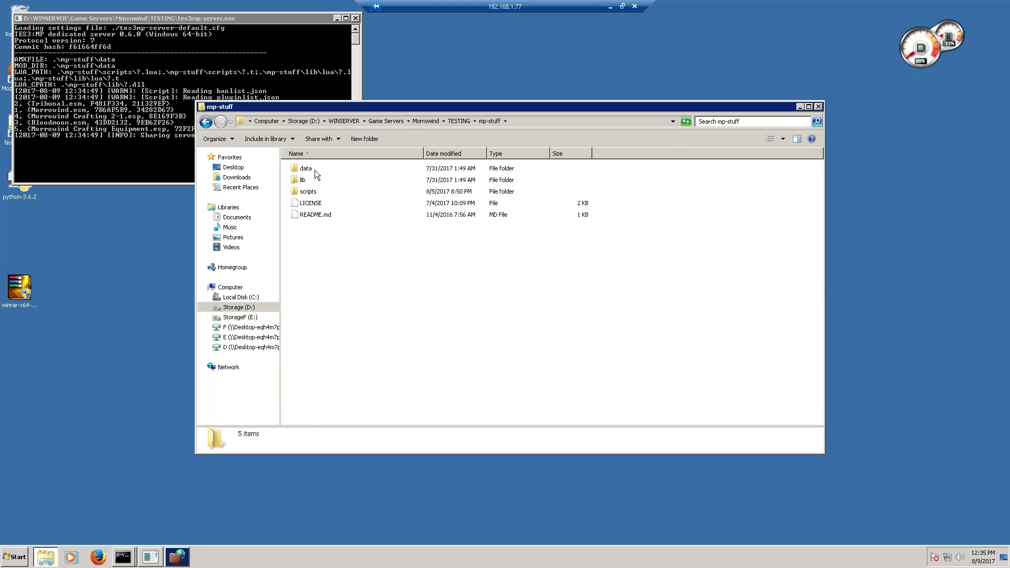
double_click(315, 169)
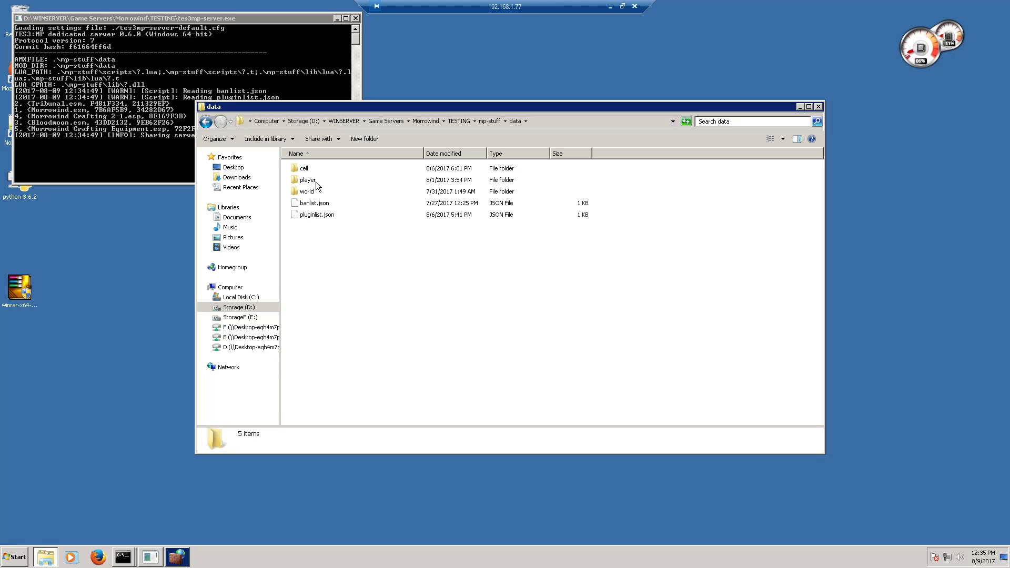
double_click(315, 181)
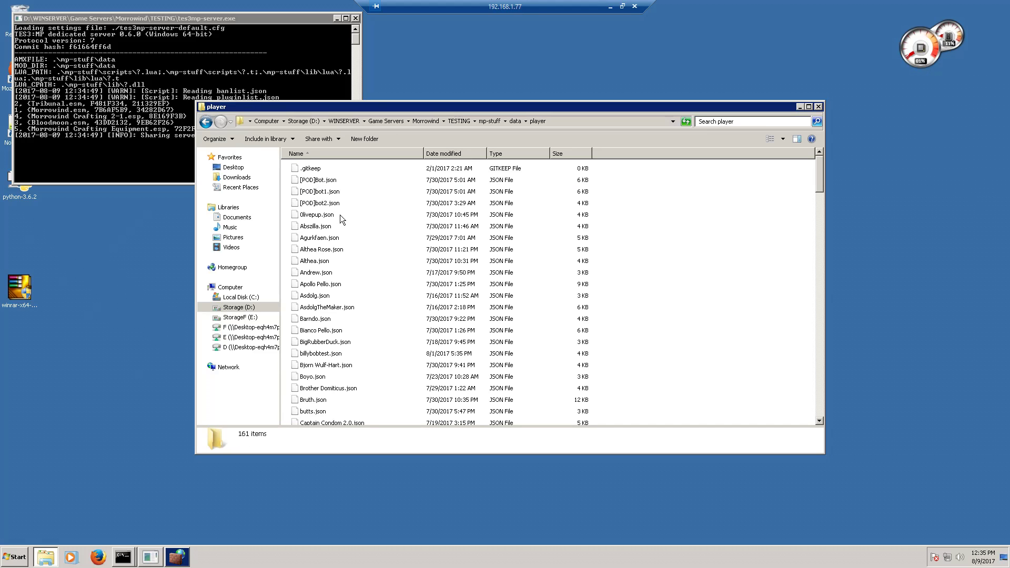
scroll(338, 219, down, 7)
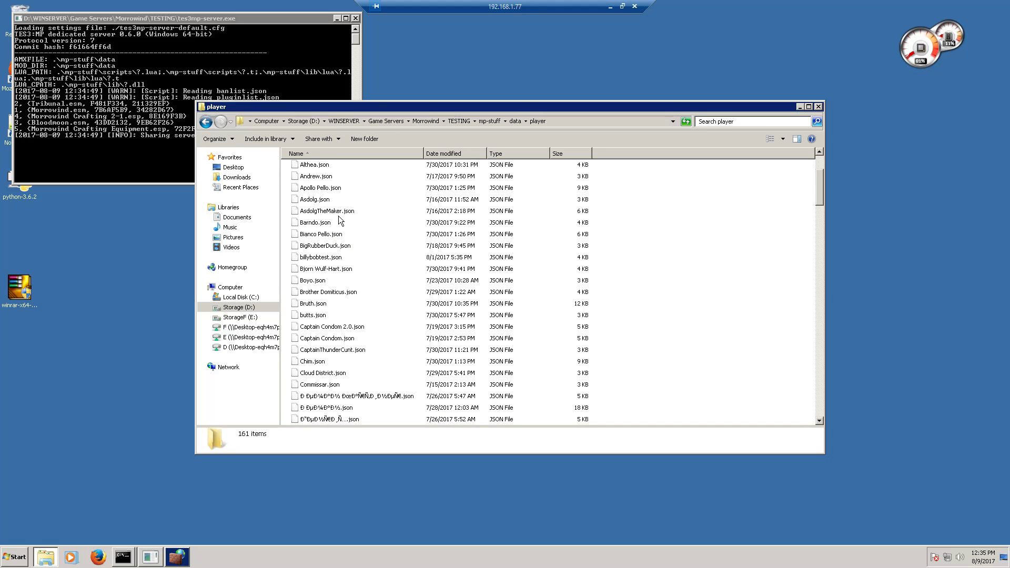
scroll(338, 220, down, 2)
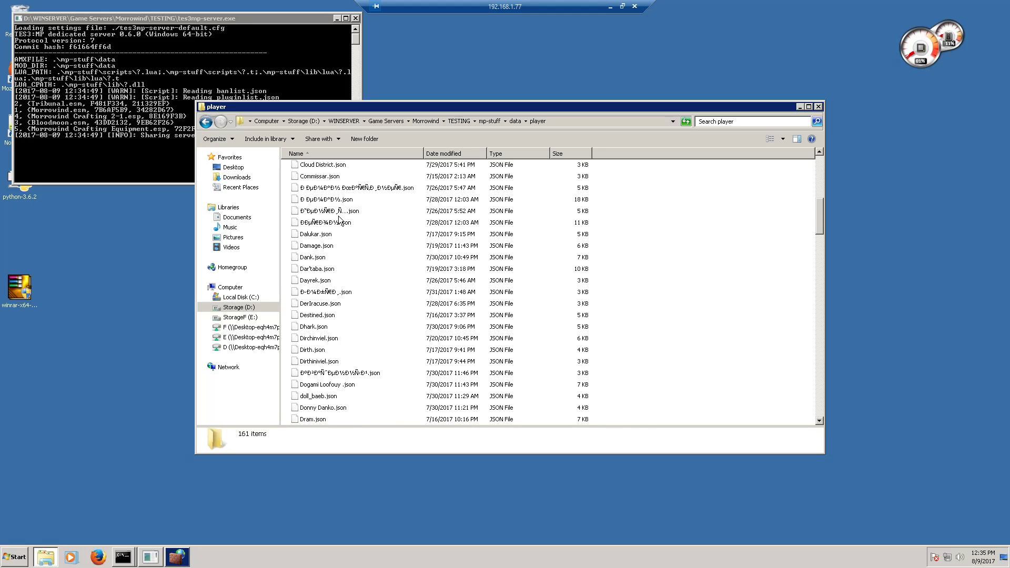
key(n)
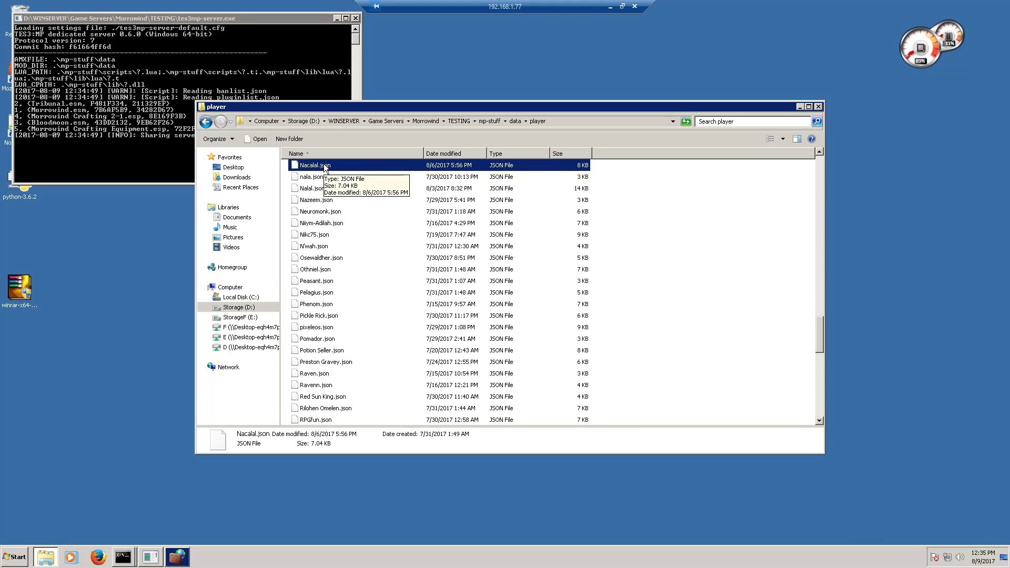
click(699, 202)
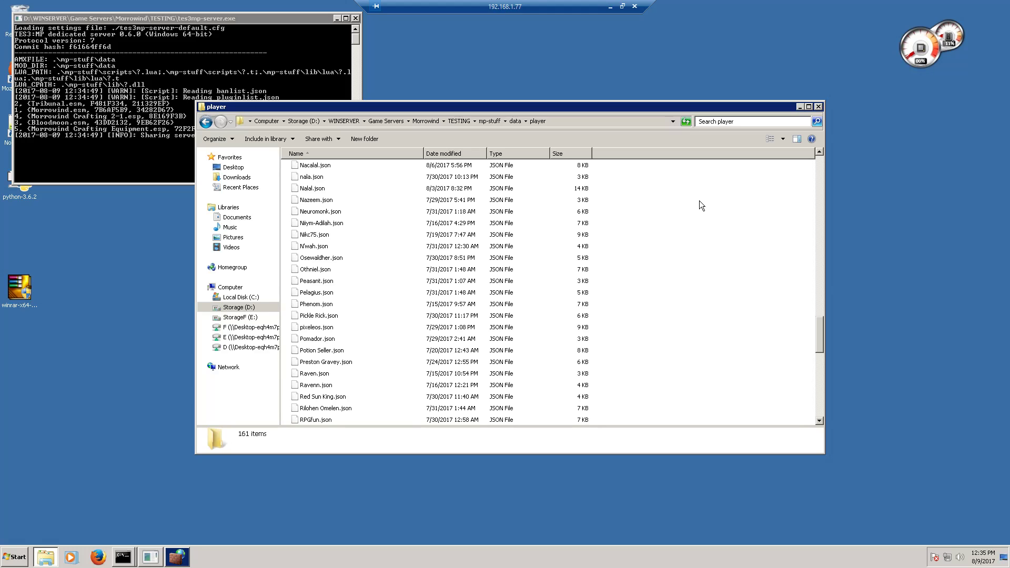
right_click(312, 167)
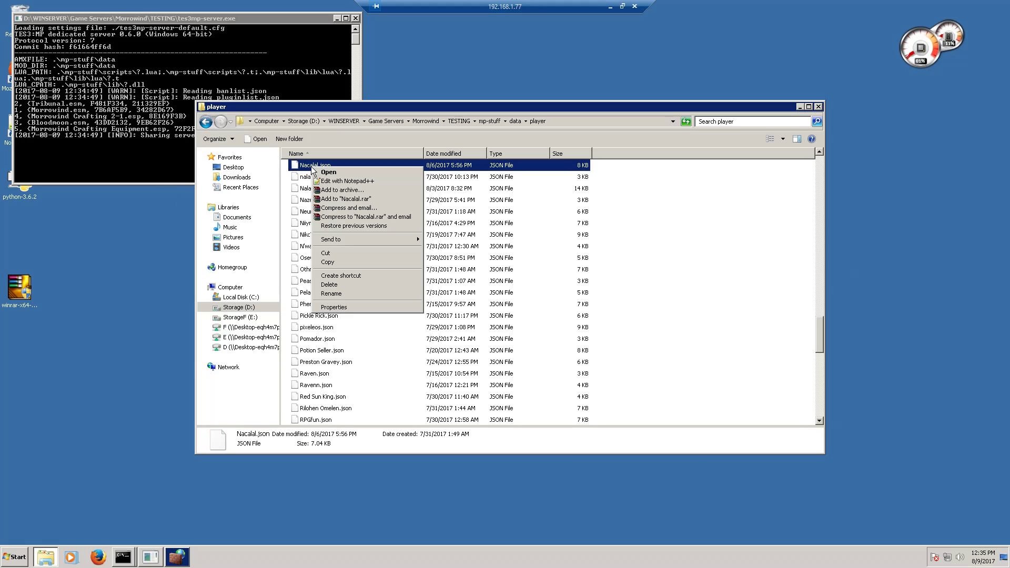
click(768, 226)
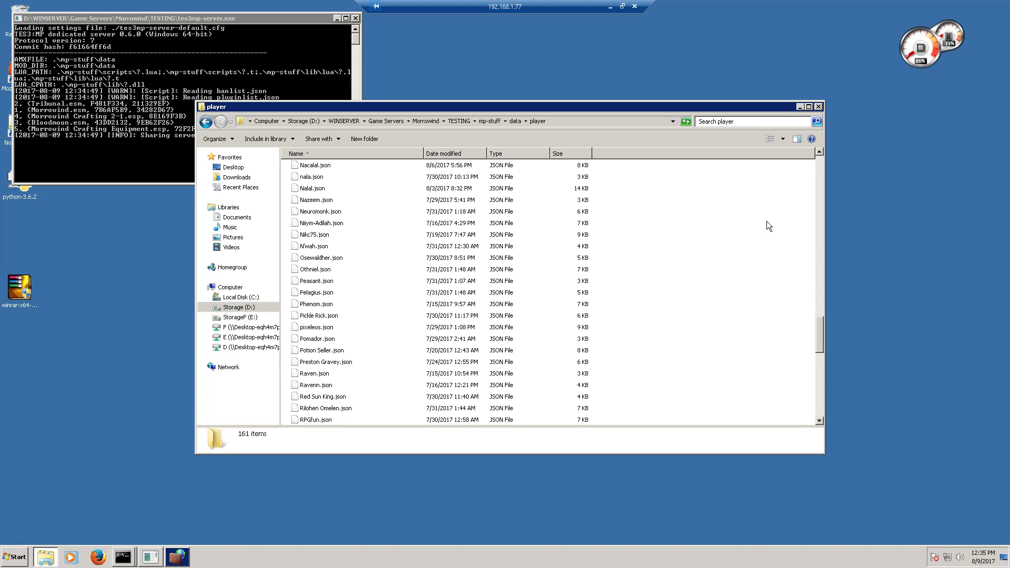
Allow tes3mp-server to communicate through Windows Firewall on private networks.
click(181, 560)
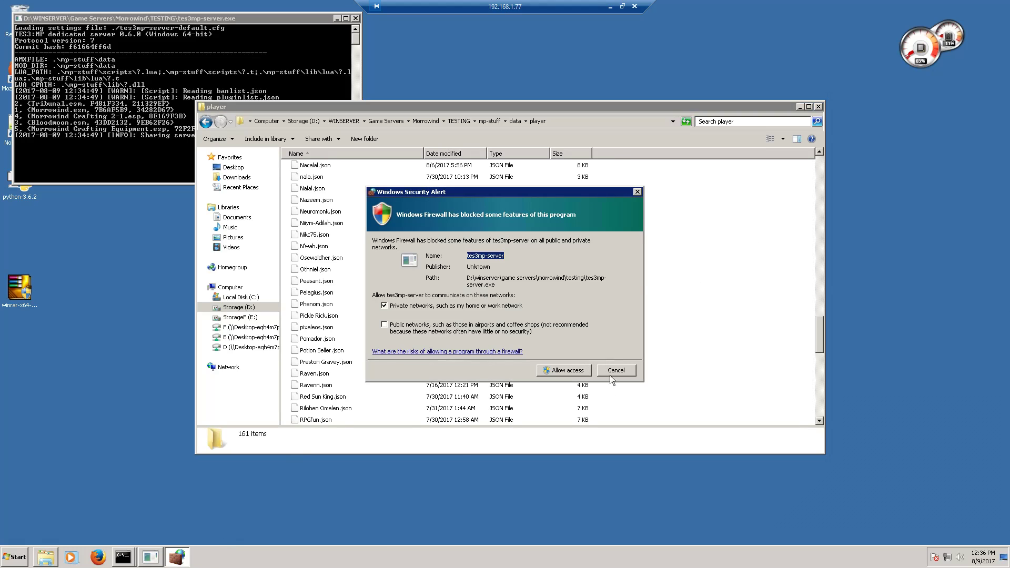
click(557, 370)
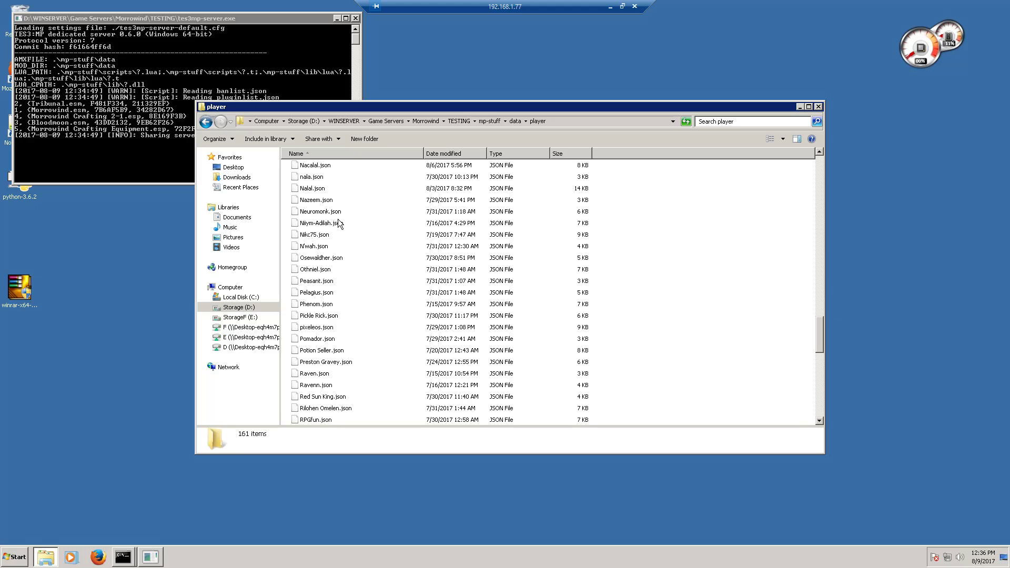
Close the player folder window and shut down the tes3mp-server console.
right_click(298, 166)
click(648, 221)
click(817, 106)
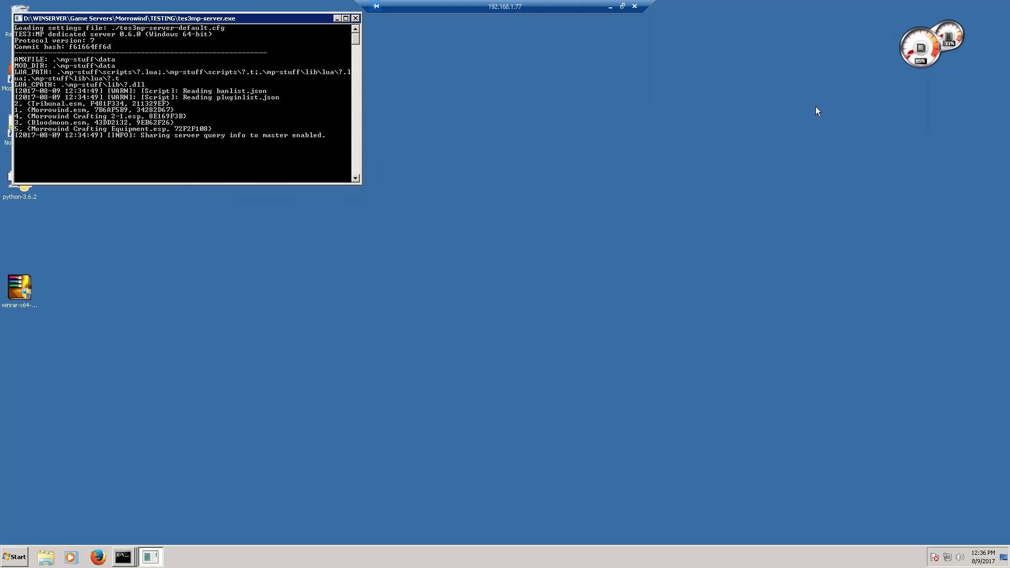
click(356, 19)
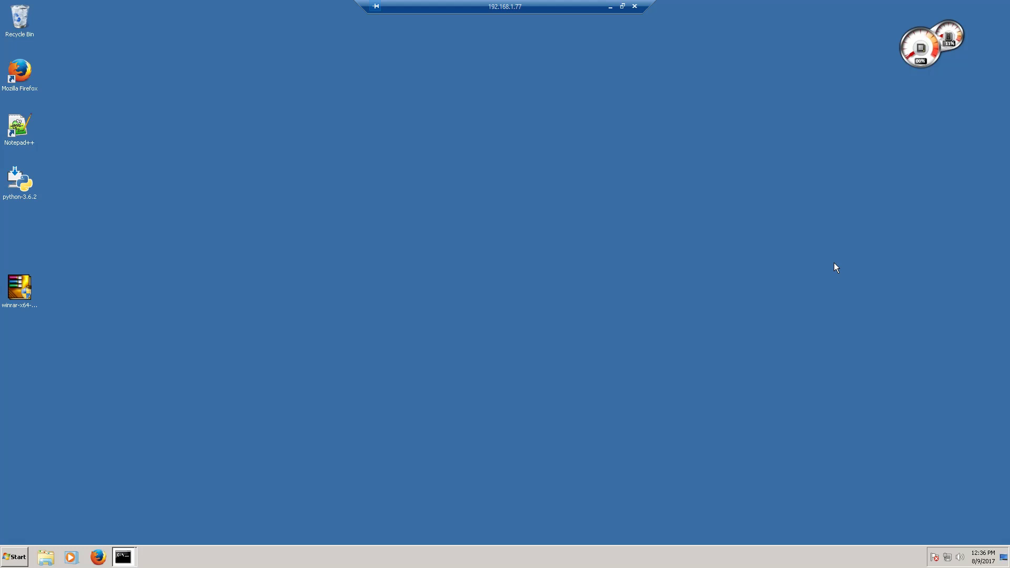
Open the TES3MP 0.6 server browser on the local computer, sort servers by players, select FTC RolePlay 0.6, and minimize the browser.
click(610, 7)
double_click(259, 176)
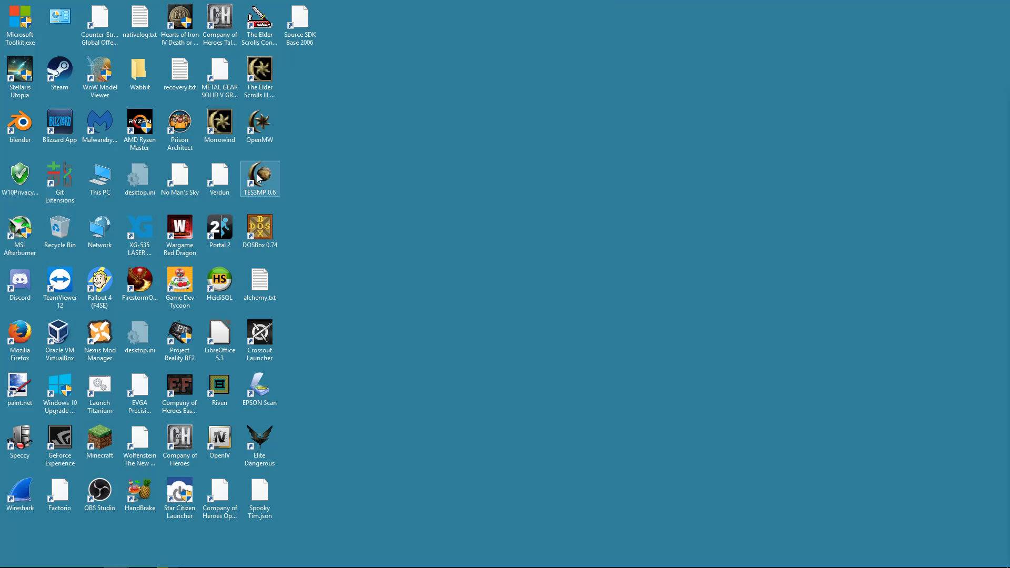
click(535, 300)
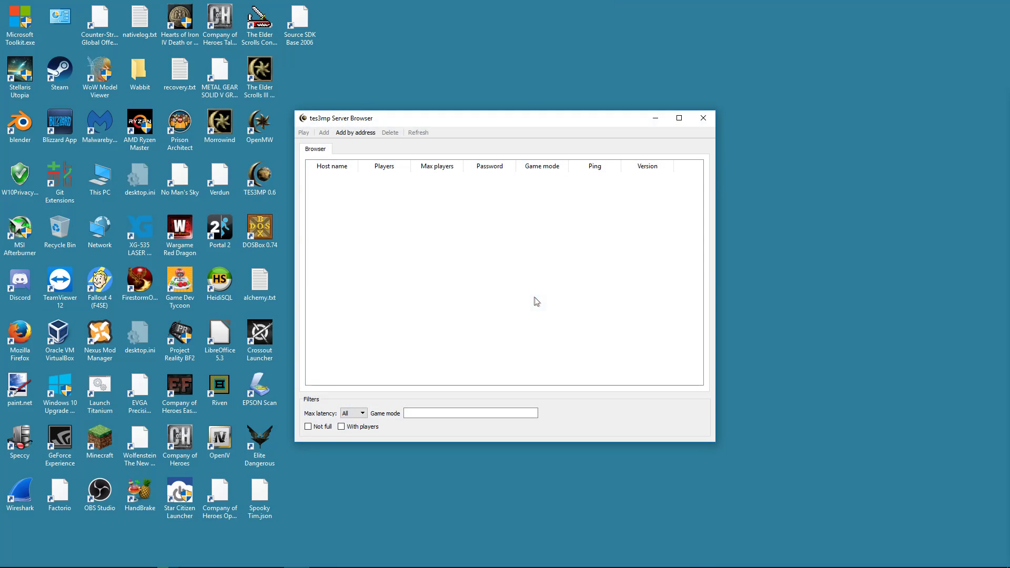
click(393, 168)
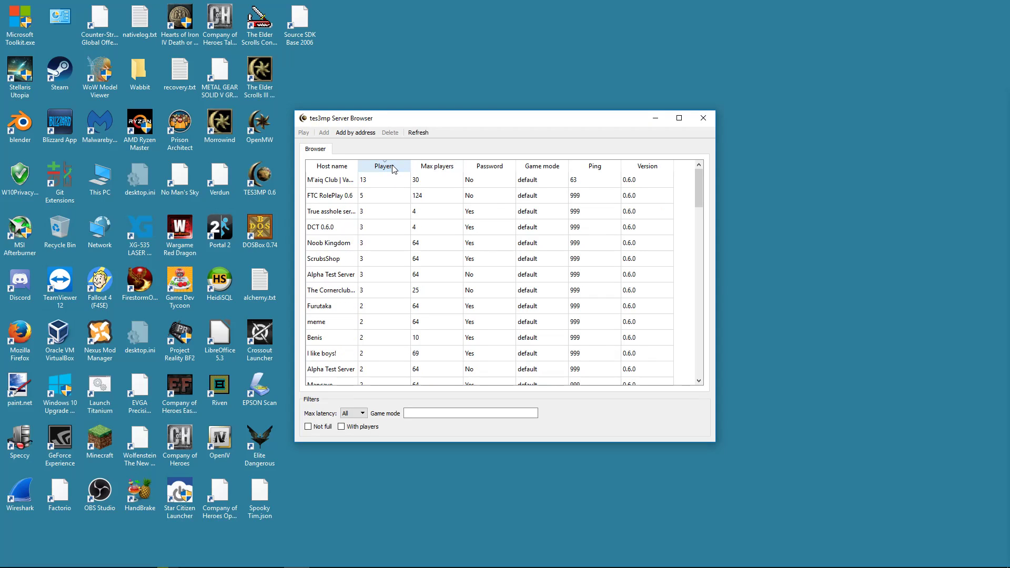
click(330, 199)
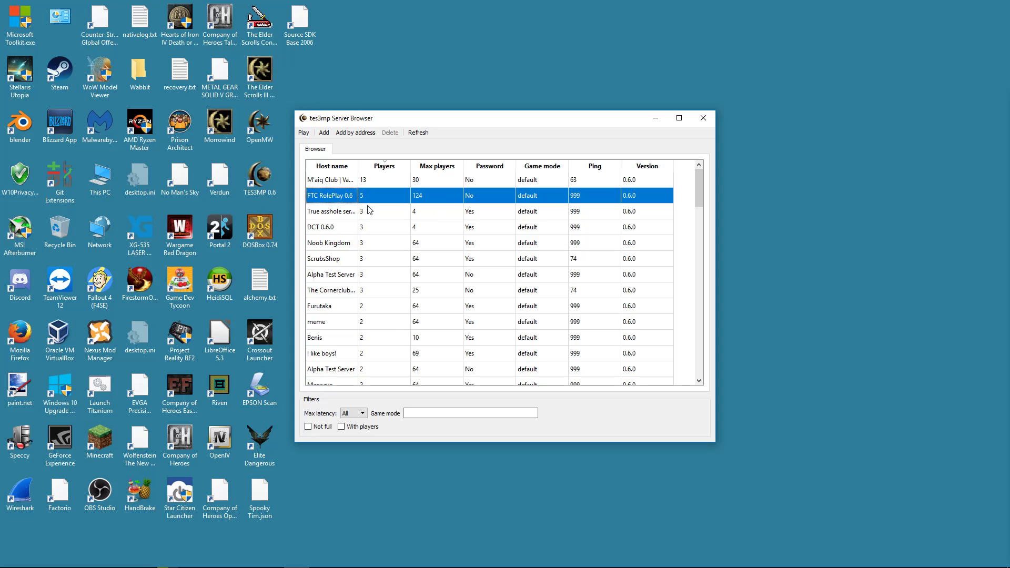
click(655, 119)
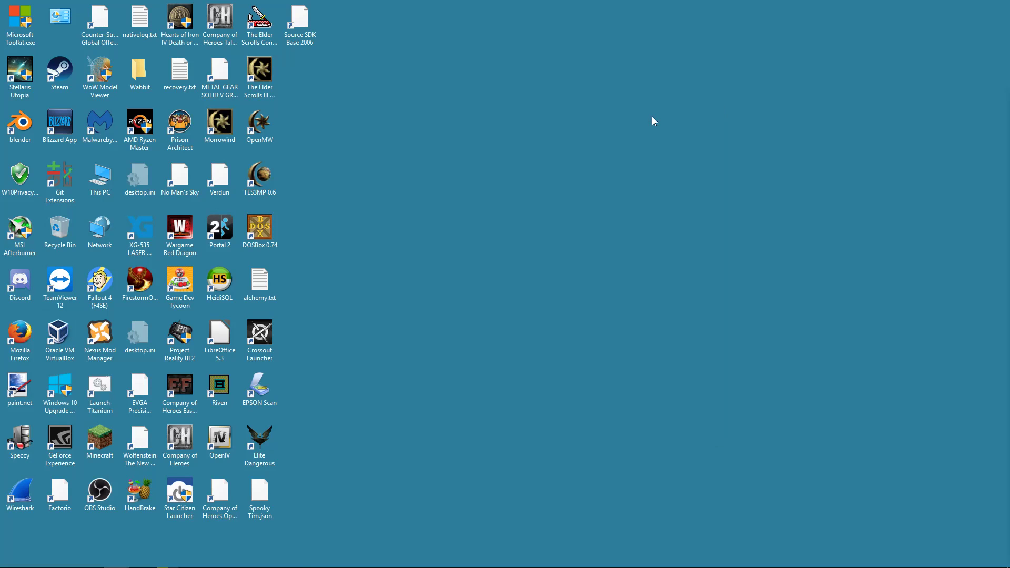
Switch to the 192.168.1.77 remote desktop session and open the folder D:\WINSERVER\Game Servers\Morrowind\TESTING.
click(245, 558)
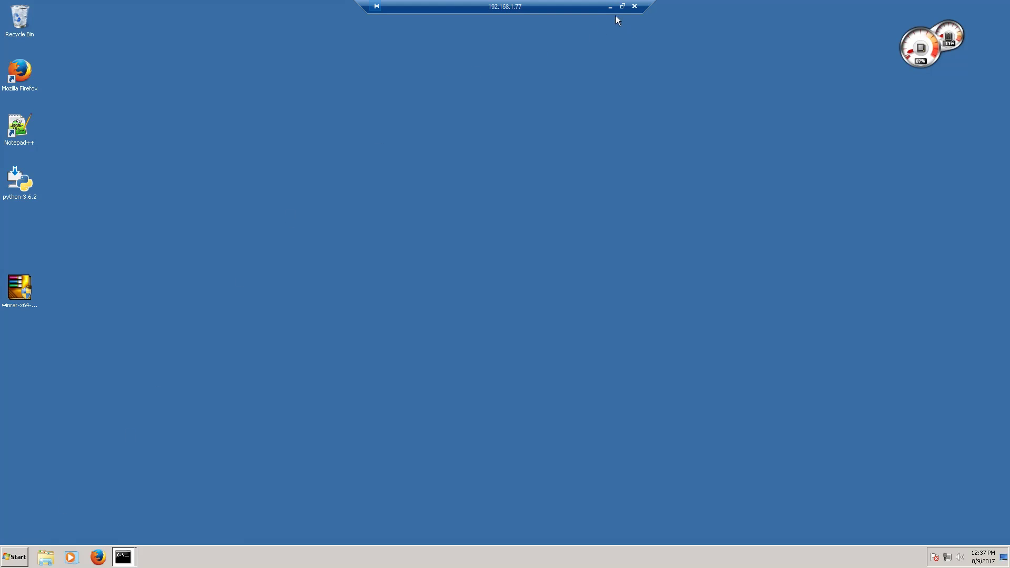
click(47, 556)
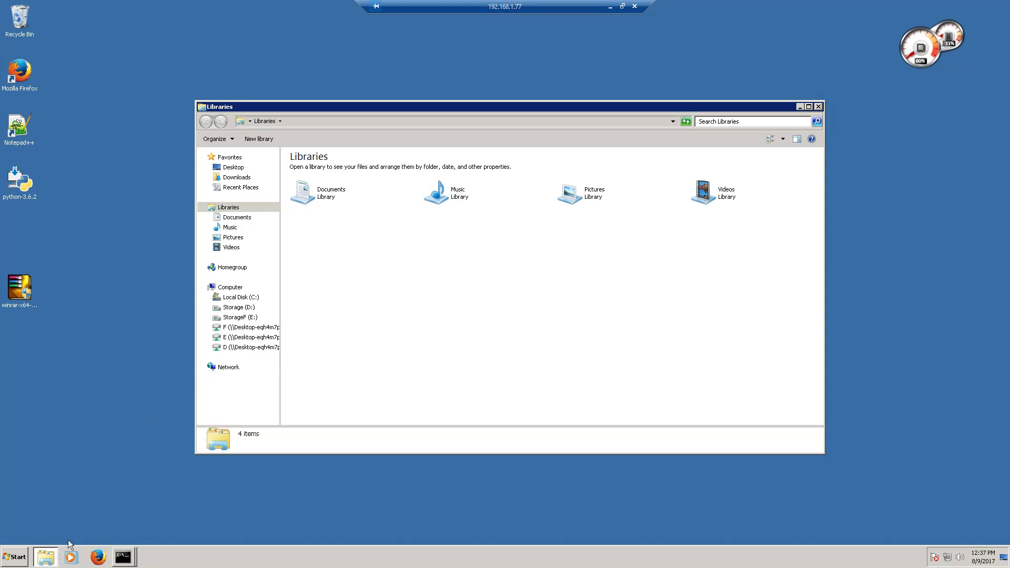
click(237, 307)
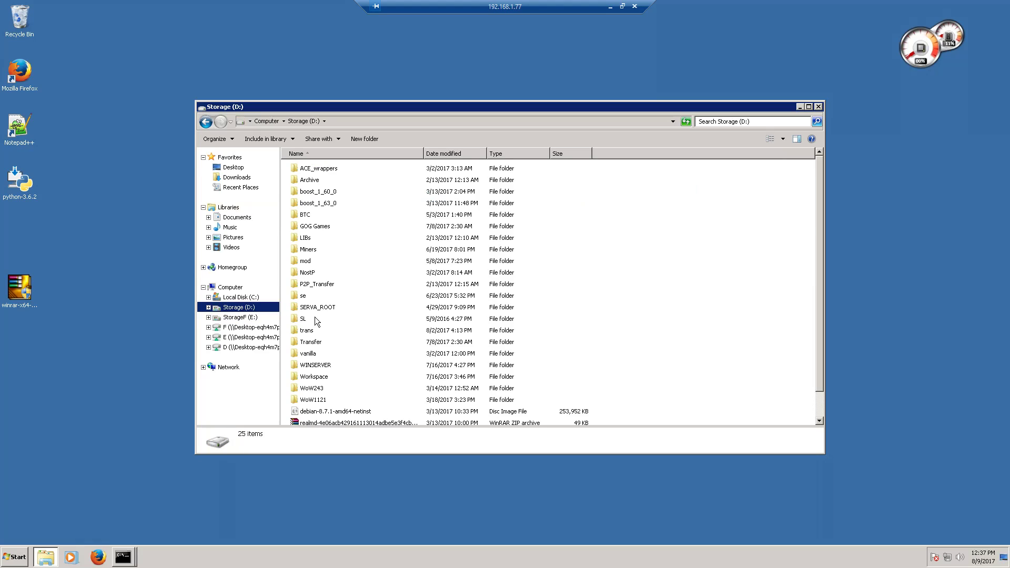
double_click(315, 365)
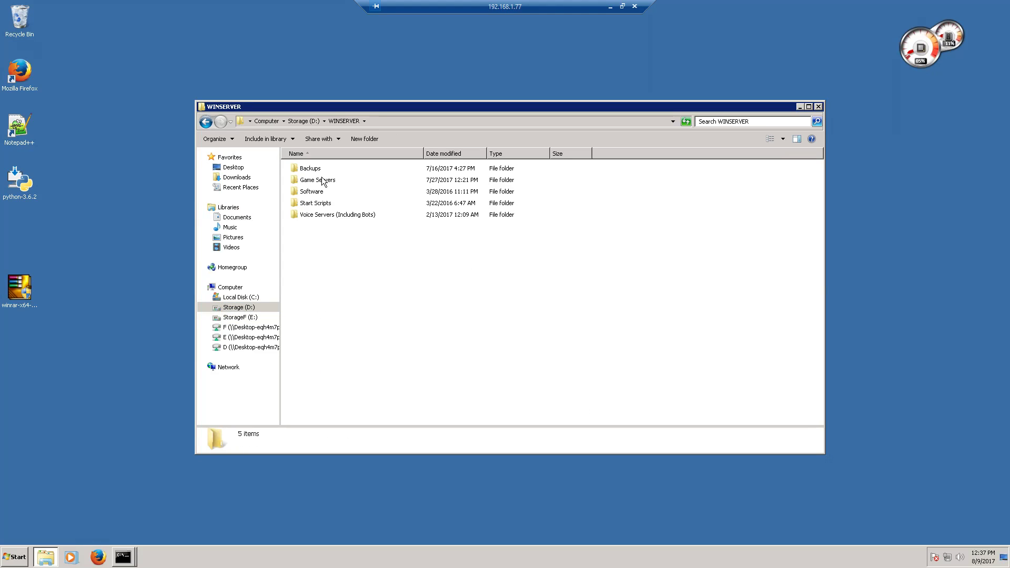
double_click(322, 181)
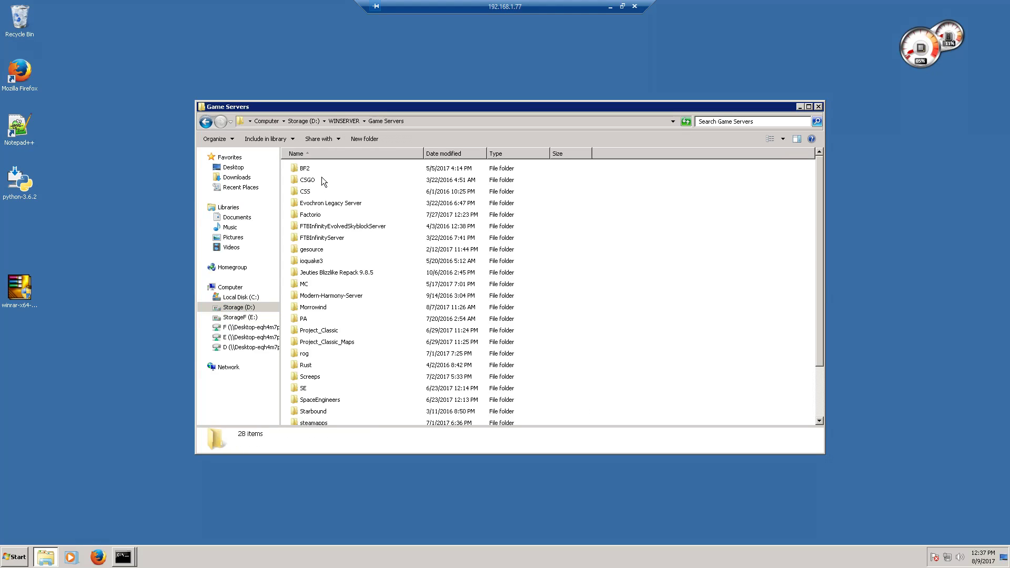
double_click(310, 306)
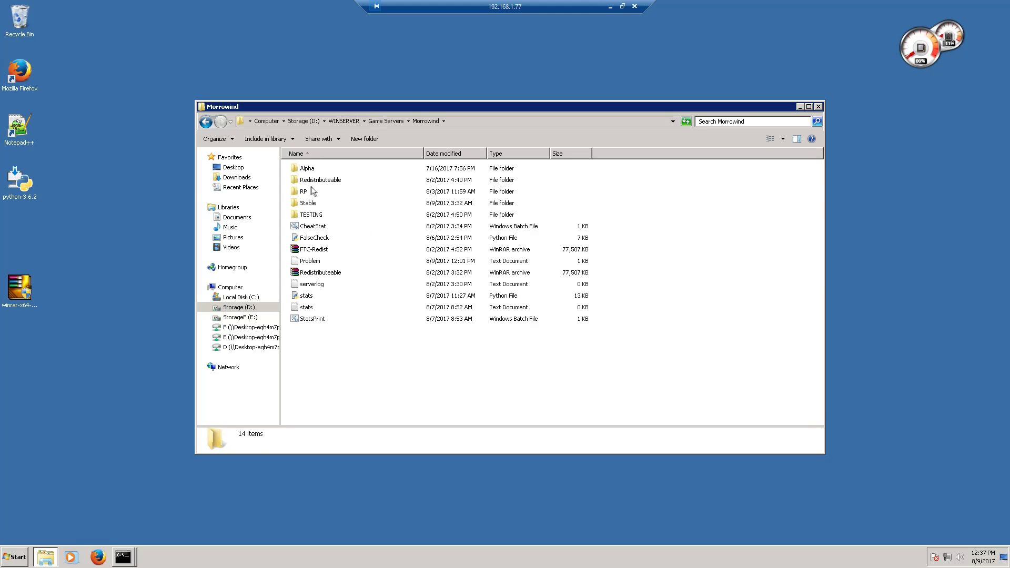
mouse_move(308, 193)
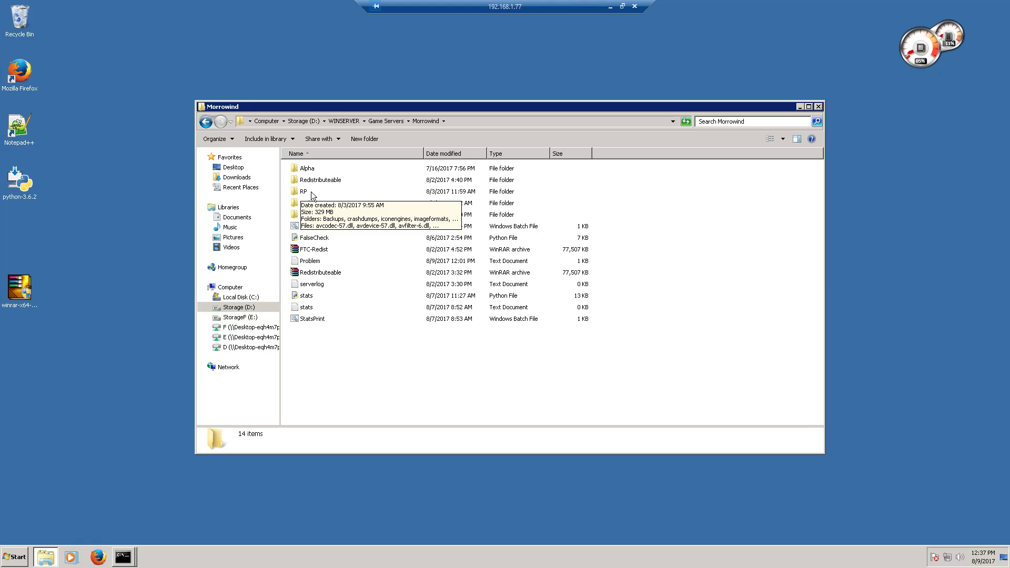
double_click(313, 215)
Open tes3mp-client-default.cfg in Notepad++ and close the already open tes3mp-server-default.cfg without saving its changes.
scroll(317, 355, down, 10)
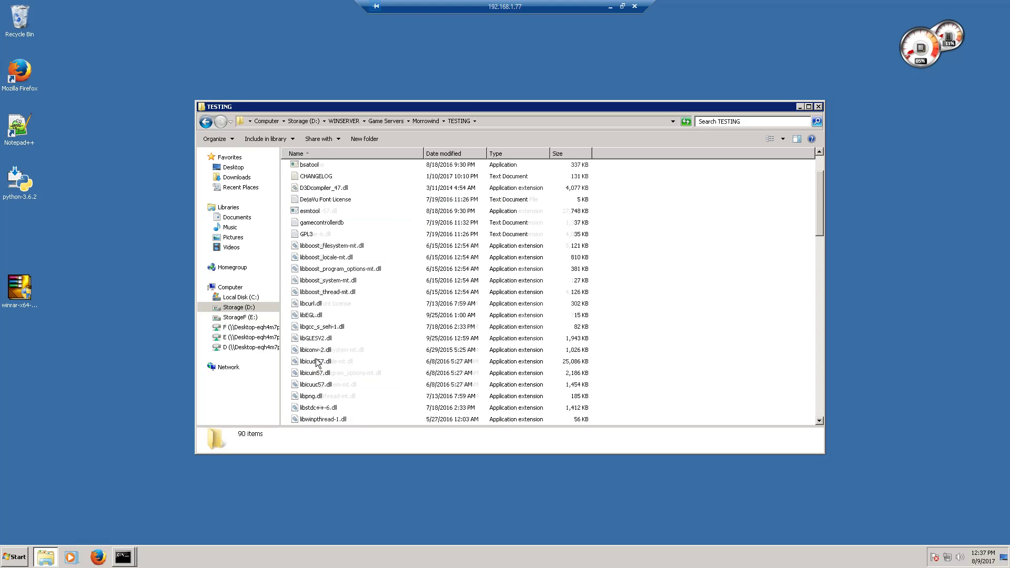
scroll(317, 361, down, 9)
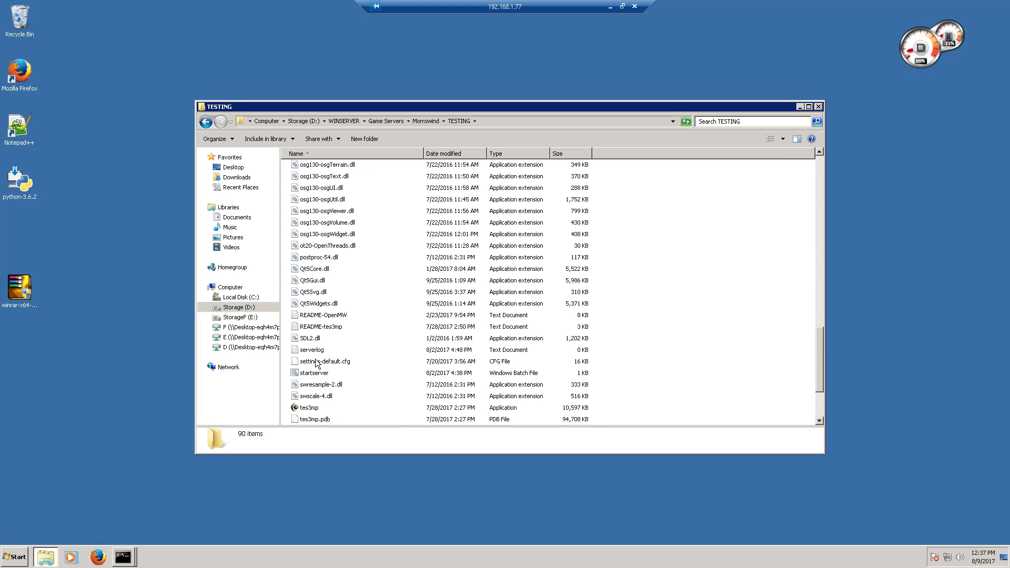
scroll(317, 362, down, 3)
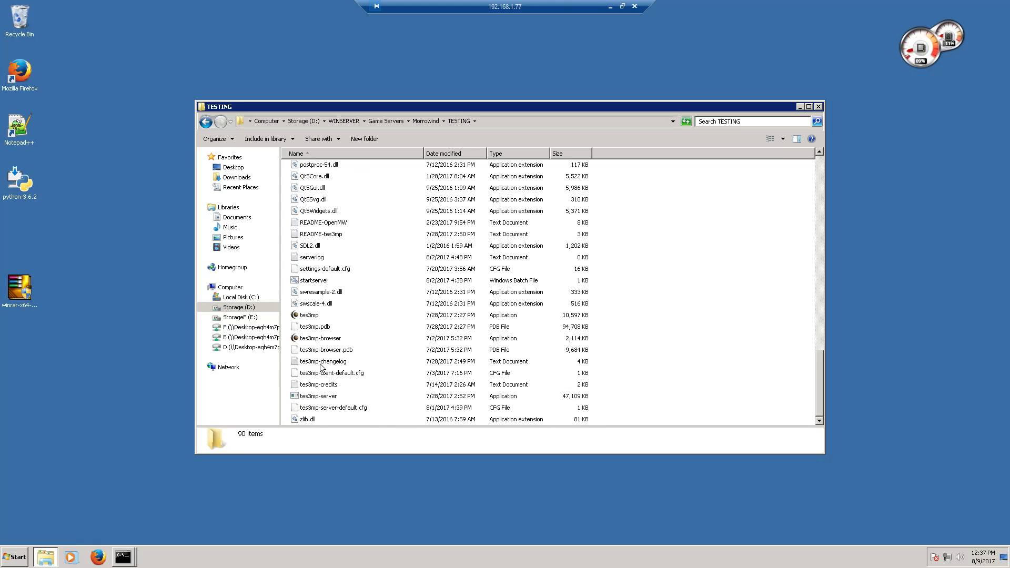
click(309, 315)
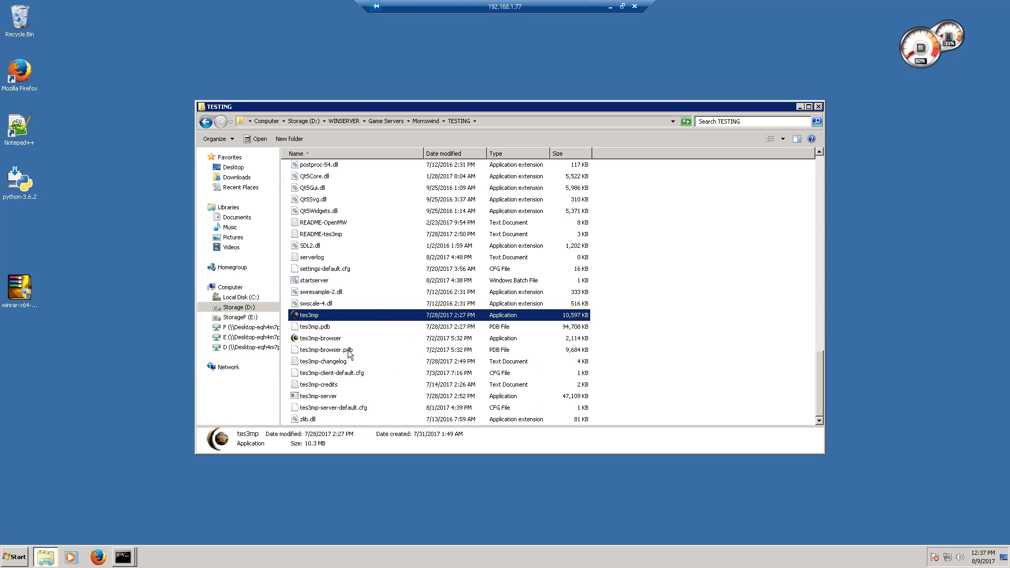
right_click(323, 374)
click(357, 389)
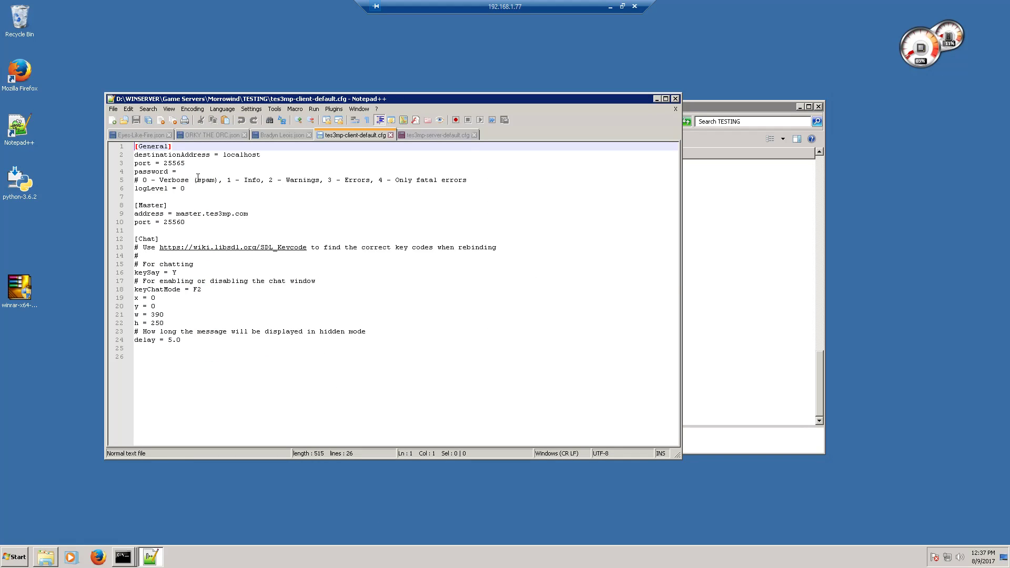
click(473, 134)
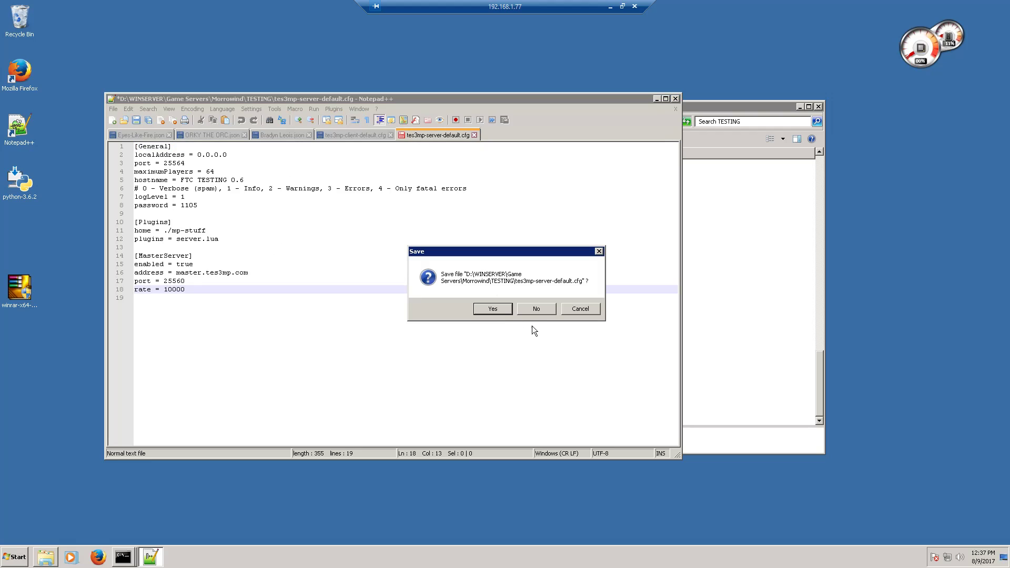
click(535, 308)
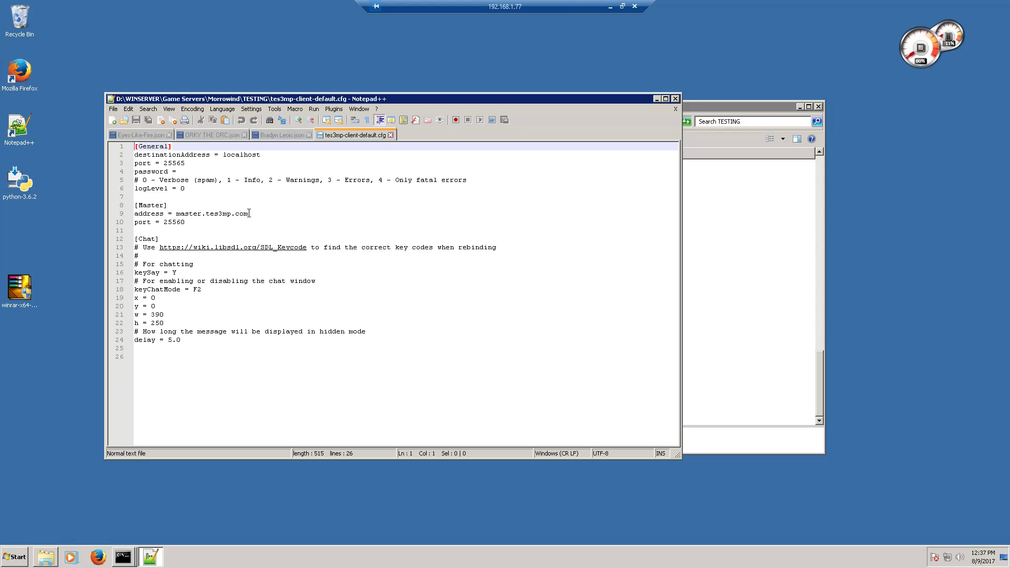
Examine the destinationAddress and port entries under [General] in tes3mp-client-default.cfg, and close Notepad++.
click(264, 154)
drag(264, 154, 223, 155)
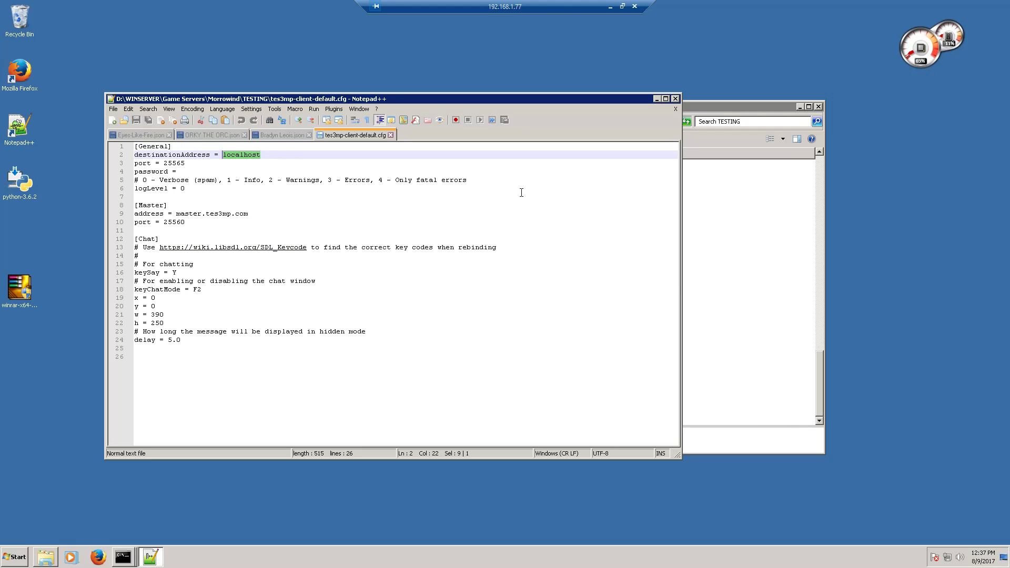
drag(185, 163, 164, 160)
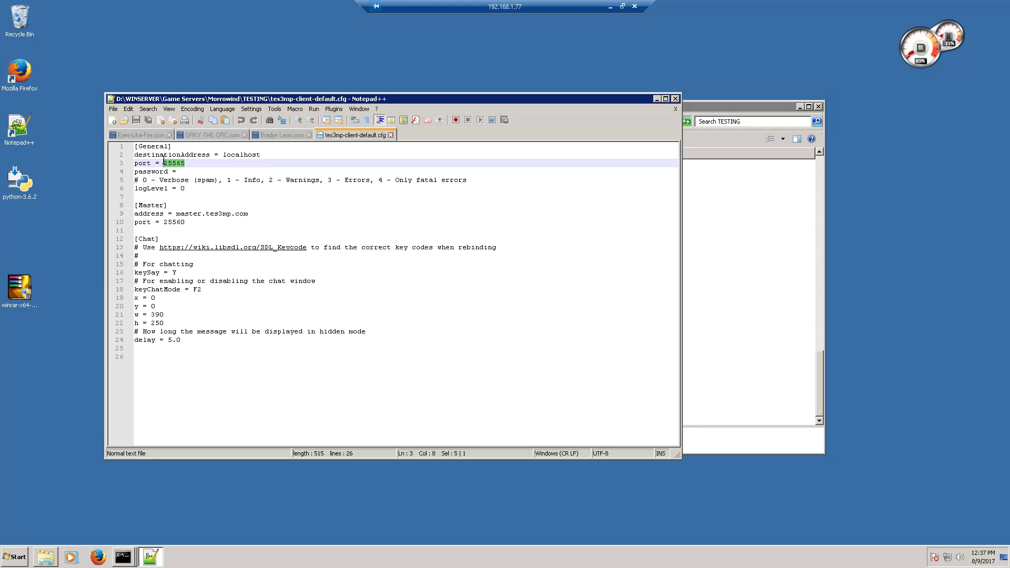
click(676, 99)
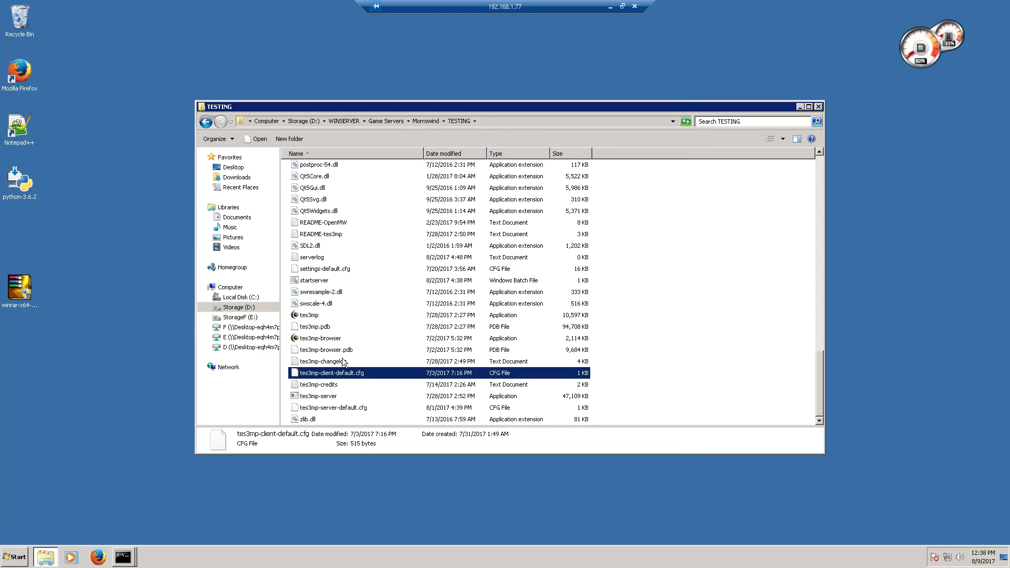
Set the [General] port to 25564 in tes3mp-server-default.cfg using Notepad++, save the file, and close the editor and the TESTING folder.
right_click(334, 407)
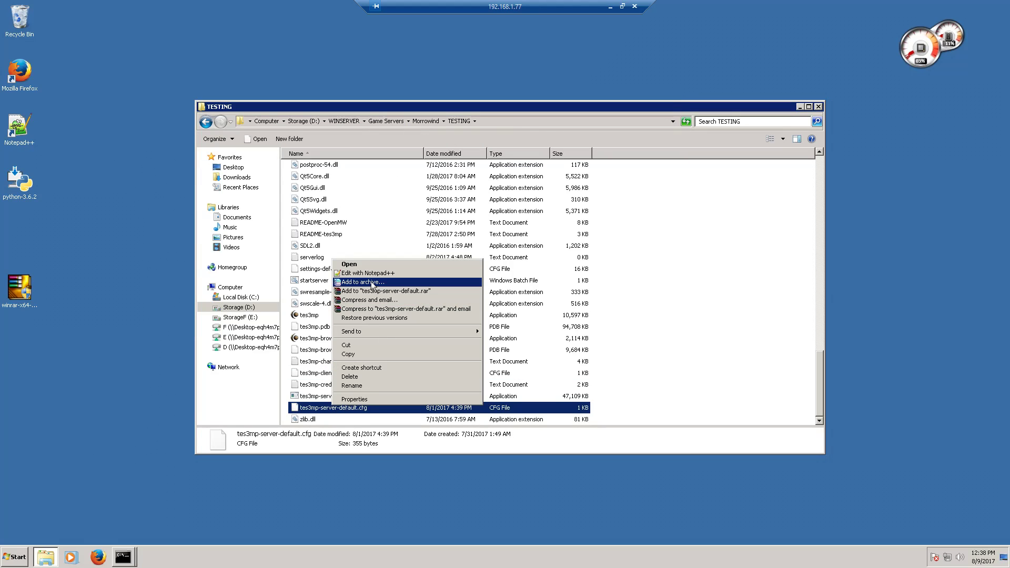
click(370, 274)
click(187, 163)
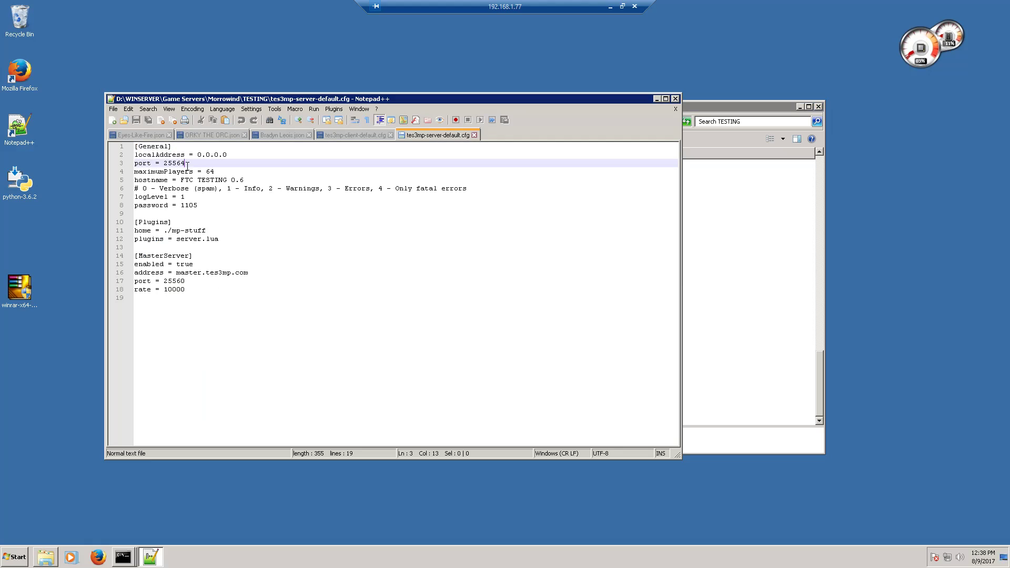
key(BackSpace)
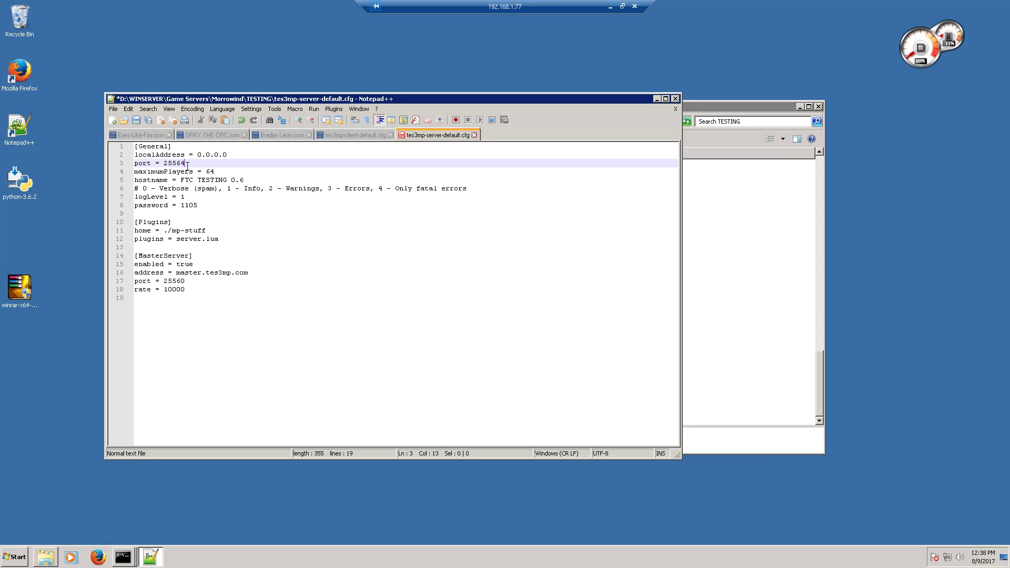
key(ctrl+s)
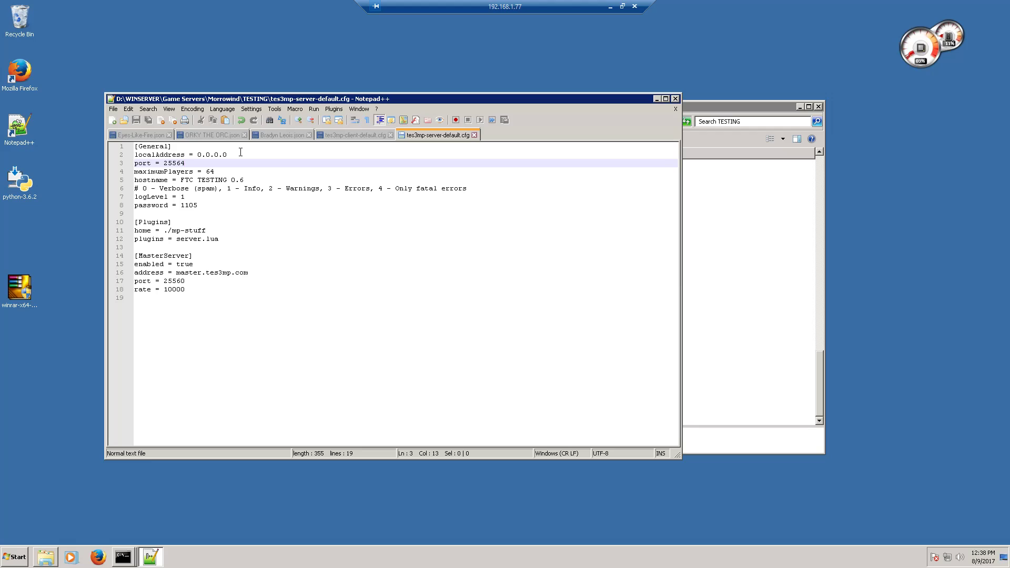
click(675, 98)
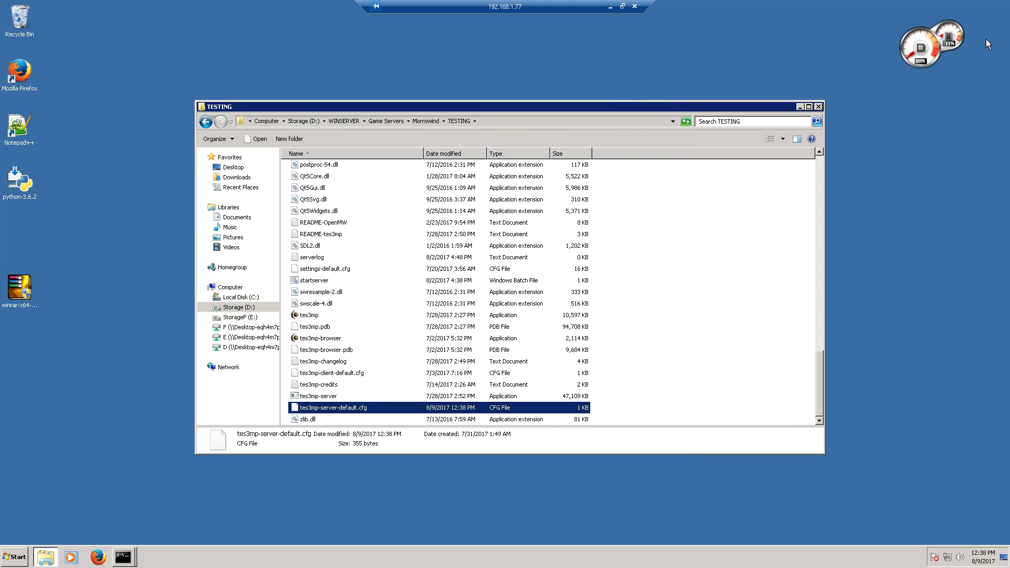
click(818, 106)
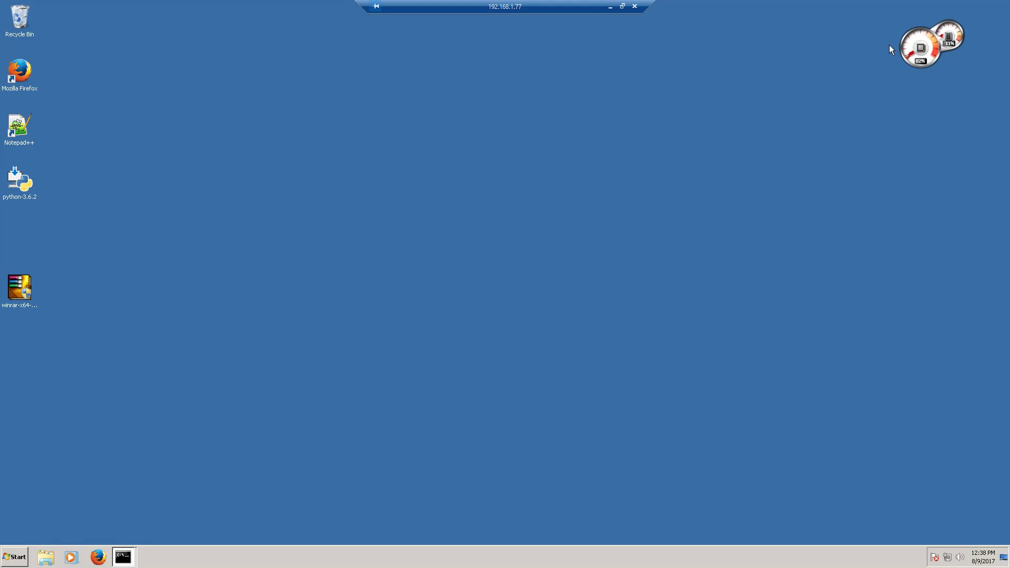
Open Resource Monitor from Task Manager, enlarge it to examine the running processes and per-core CPU graphs, and close both windows.
right_click(165, 560)
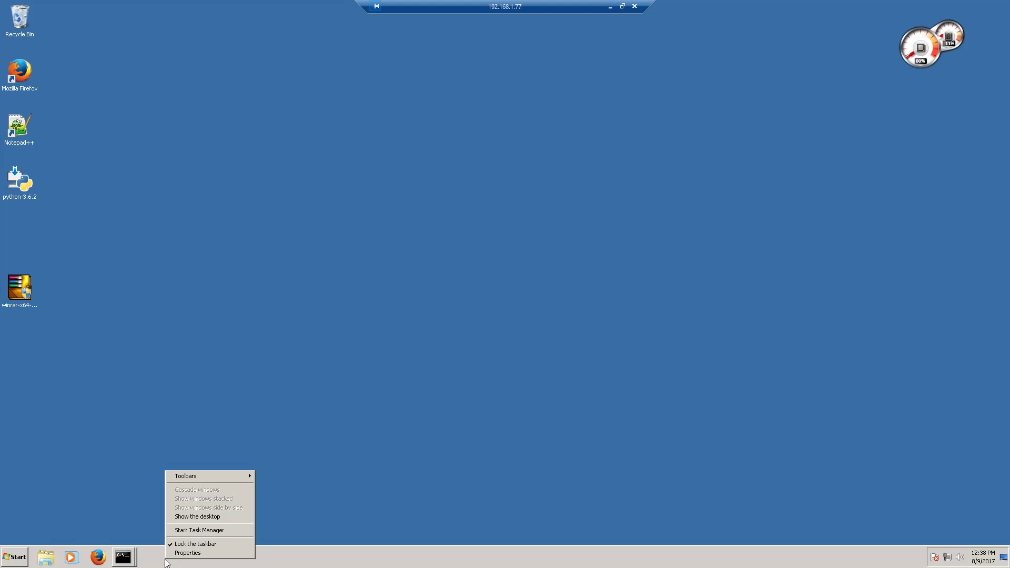
click(191, 531)
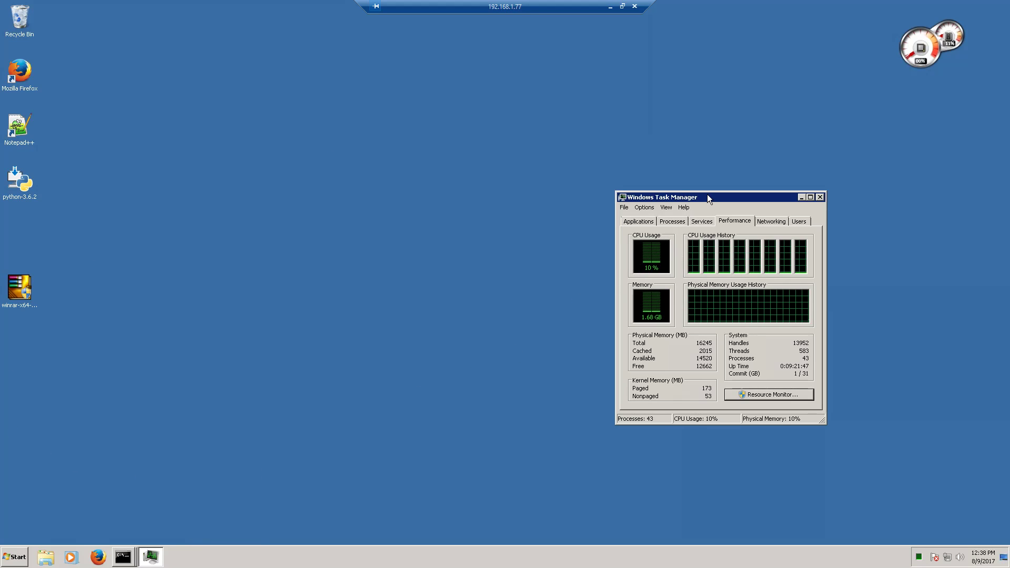
drag(706, 197, 251, 100)
click(312, 296)
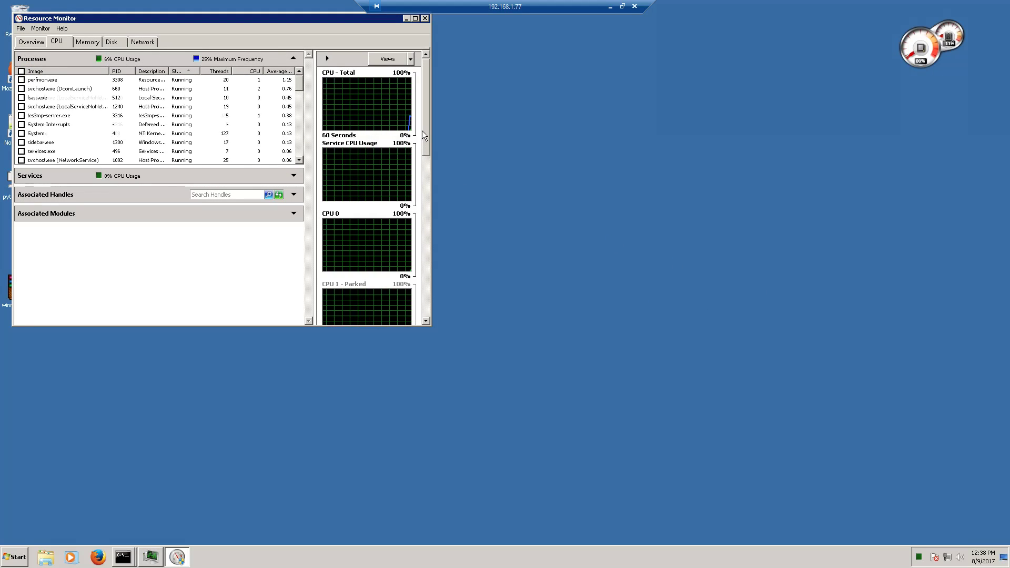
click(441, 326)
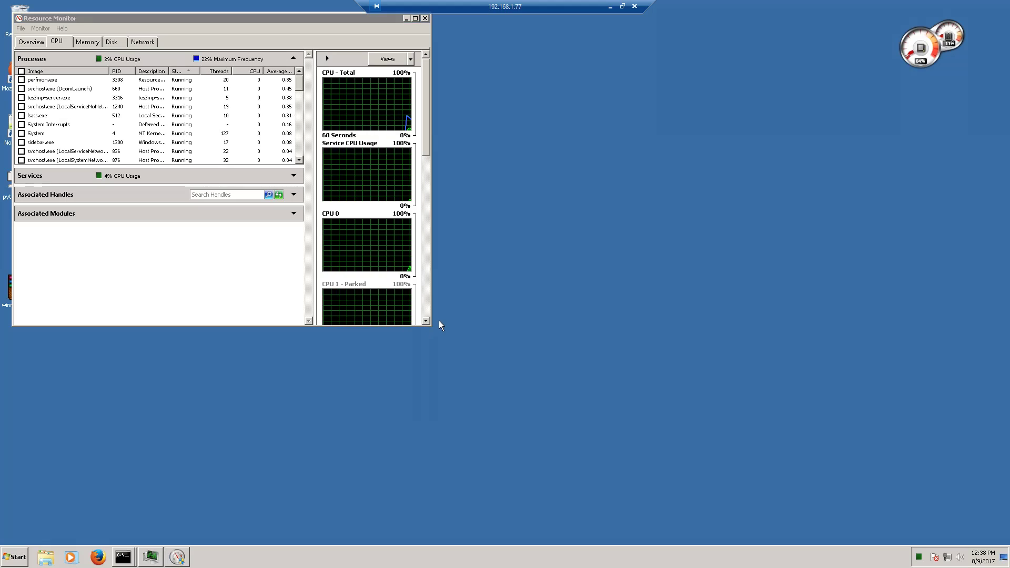
drag(431, 326, 792, 486)
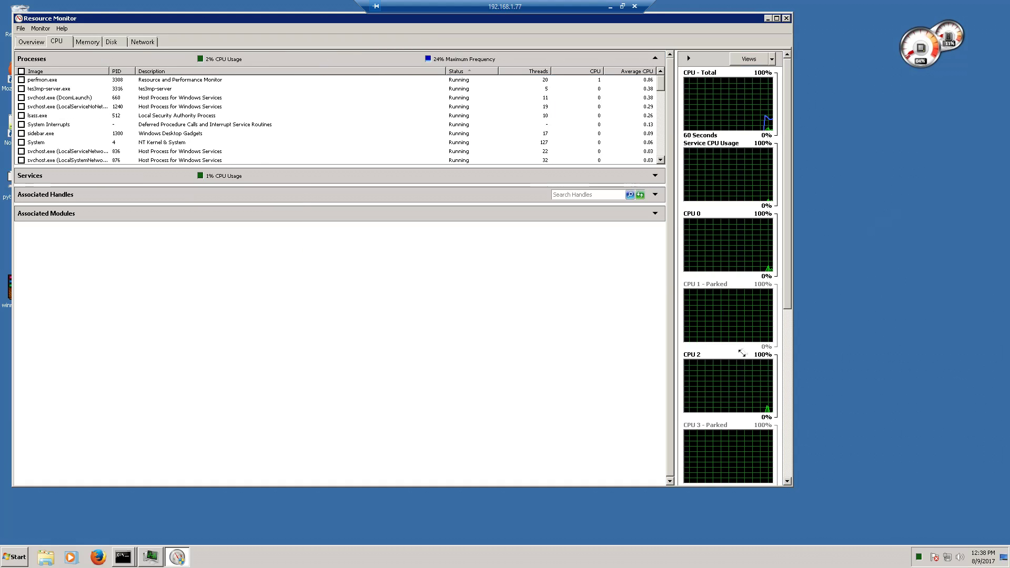
drag(787, 275, 795, 457)
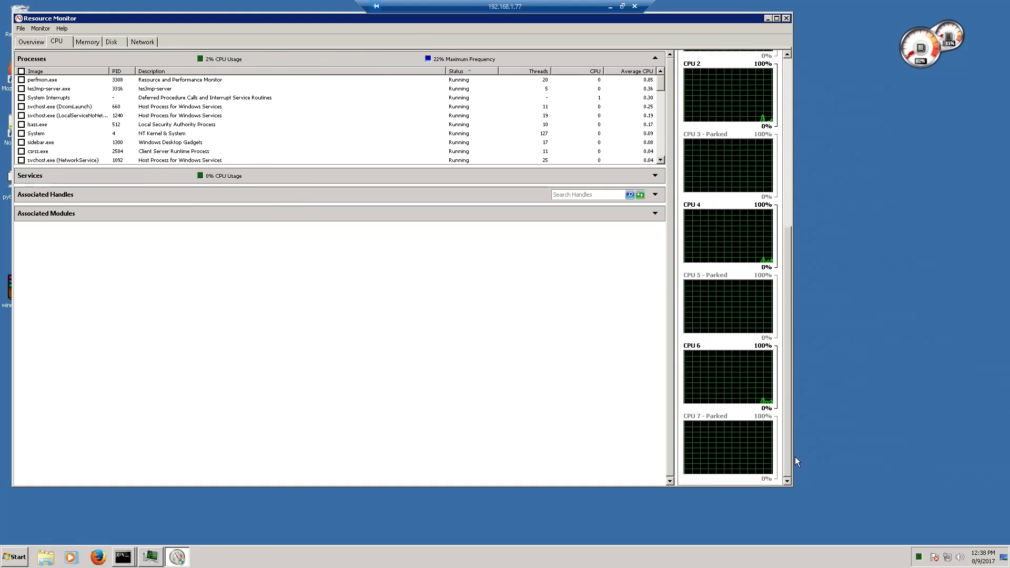
click(785, 19)
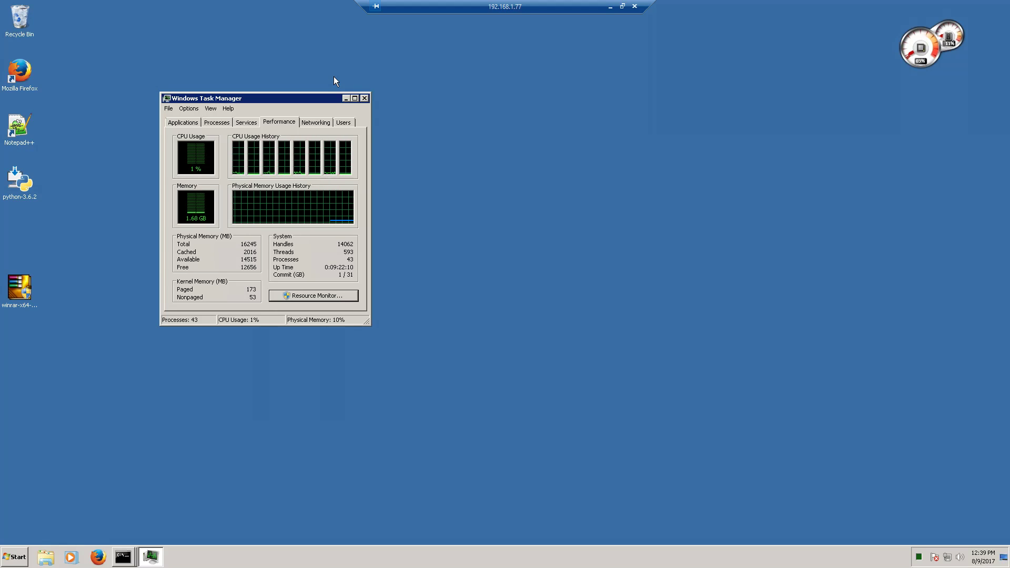
click(364, 99)
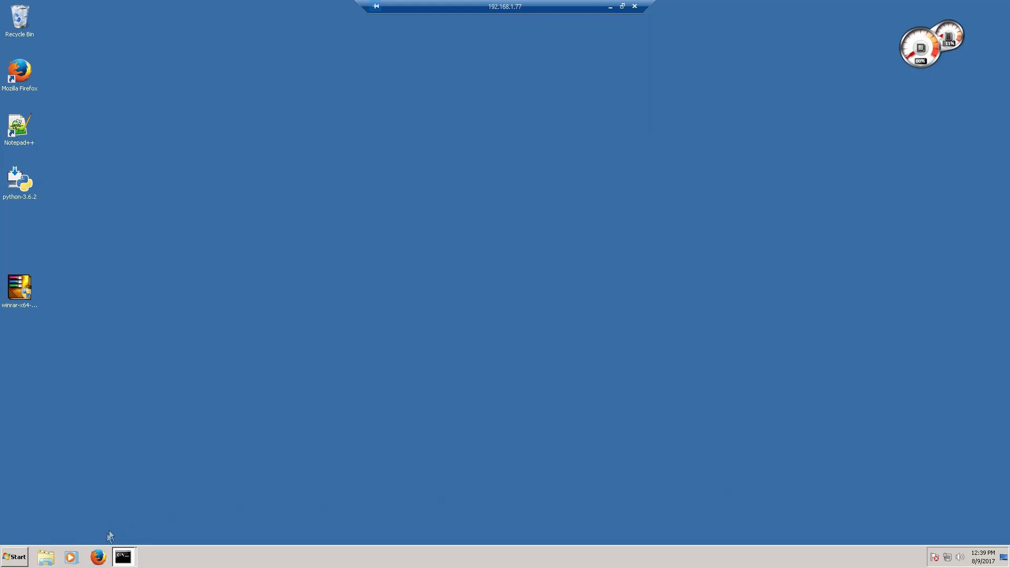
Open the folder D:\WINSERVER\Game Servers\Morrowind in a new file browser window.
click(45, 556)
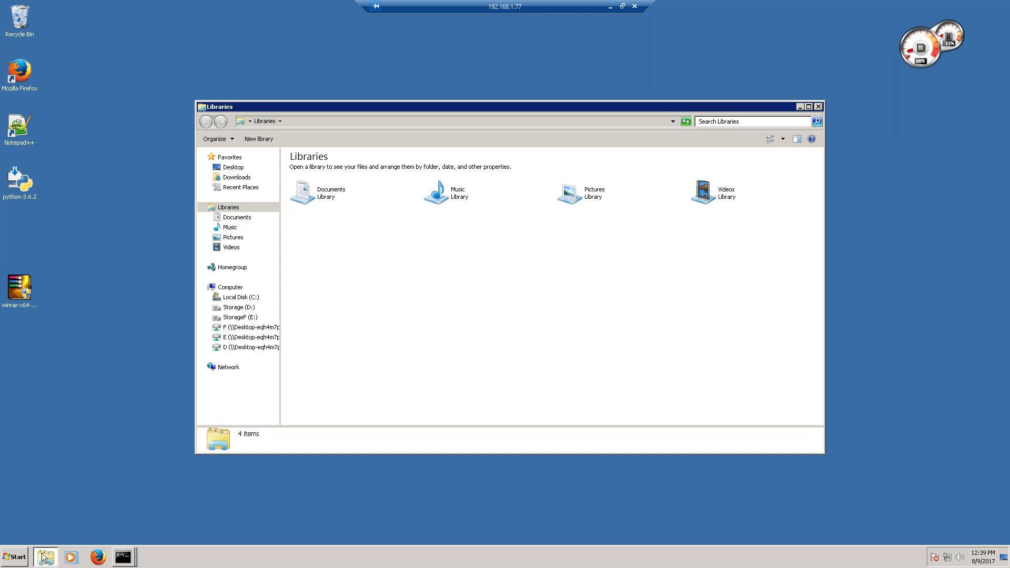
click(237, 308)
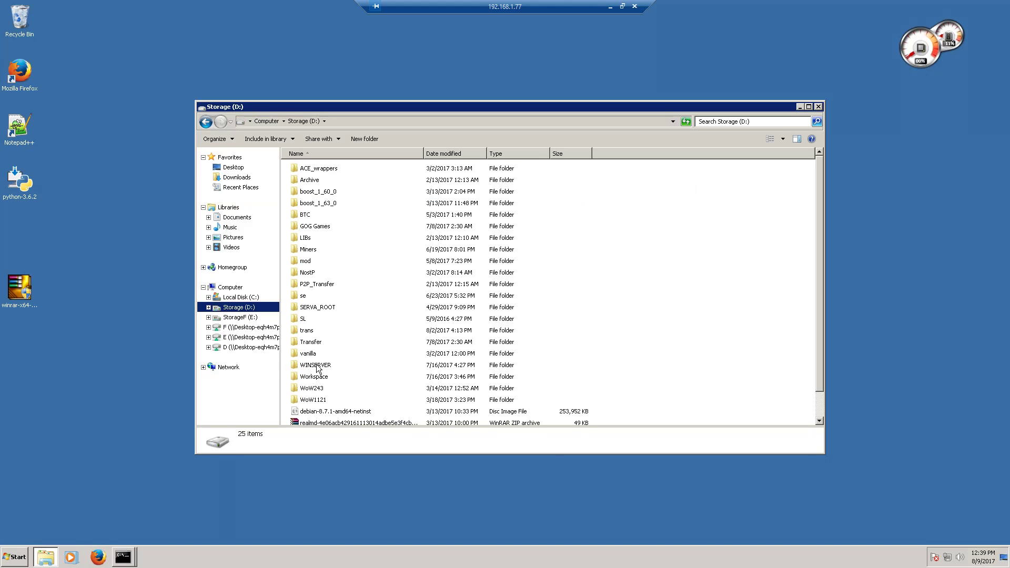
double_click(315, 364)
double_click(311, 181)
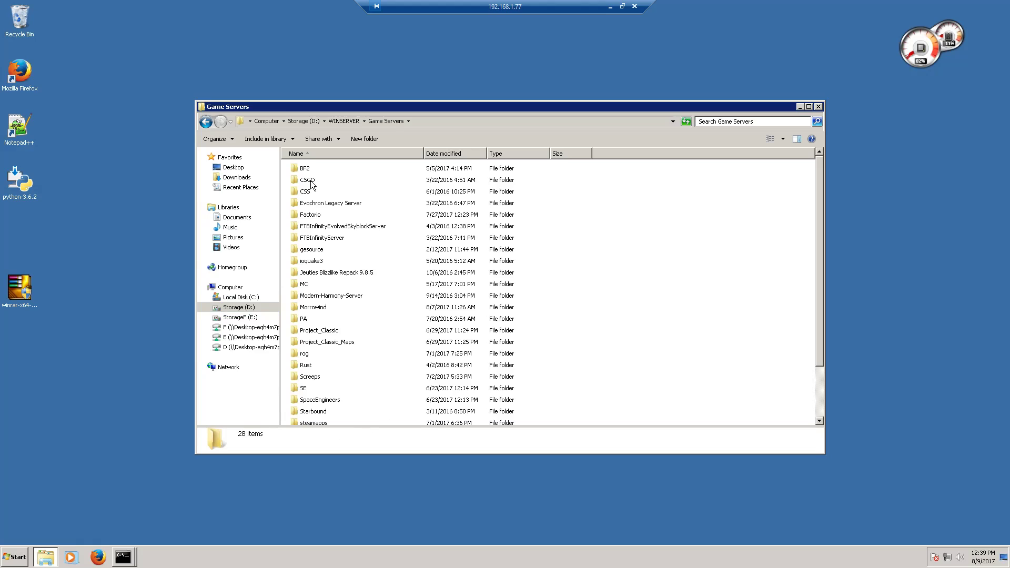
double_click(314, 308)
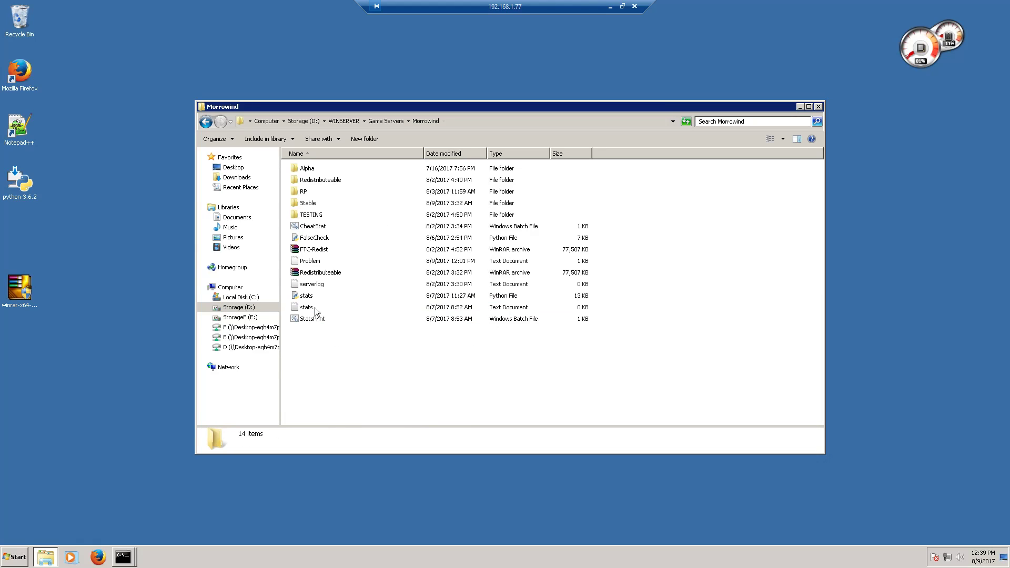
Open tes3mp-client-default.cfg from the TESTING folder in Notepad++.
click(315, 216)
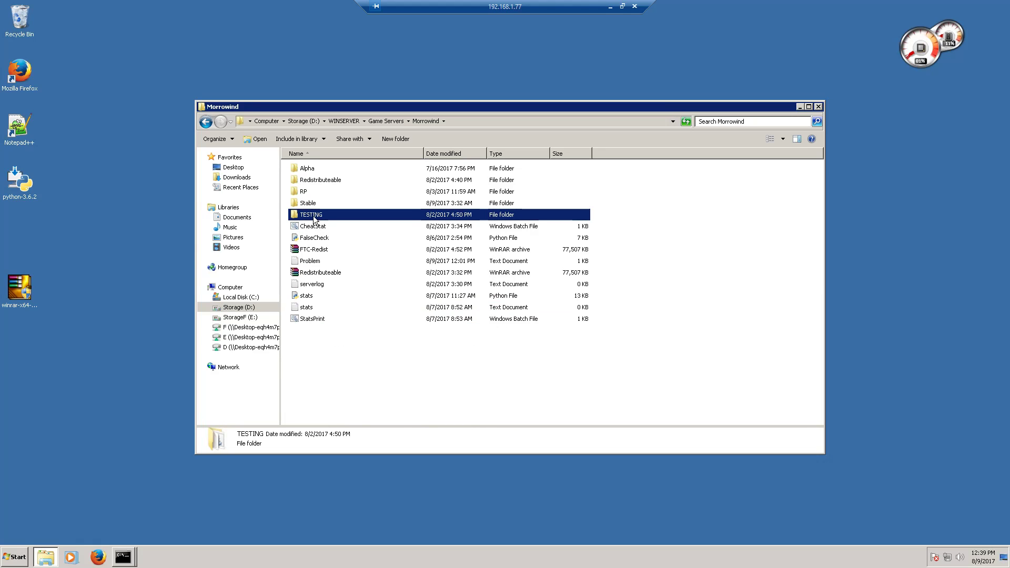
double_click(314, 220)
scroll(373, 308, down, 12)
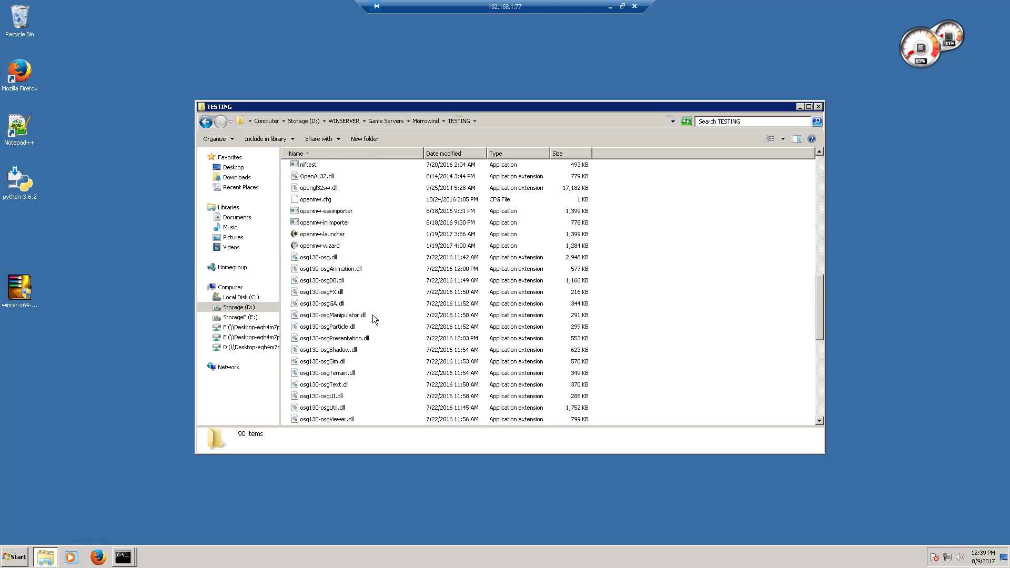
scroll(372, 314, down, 9)
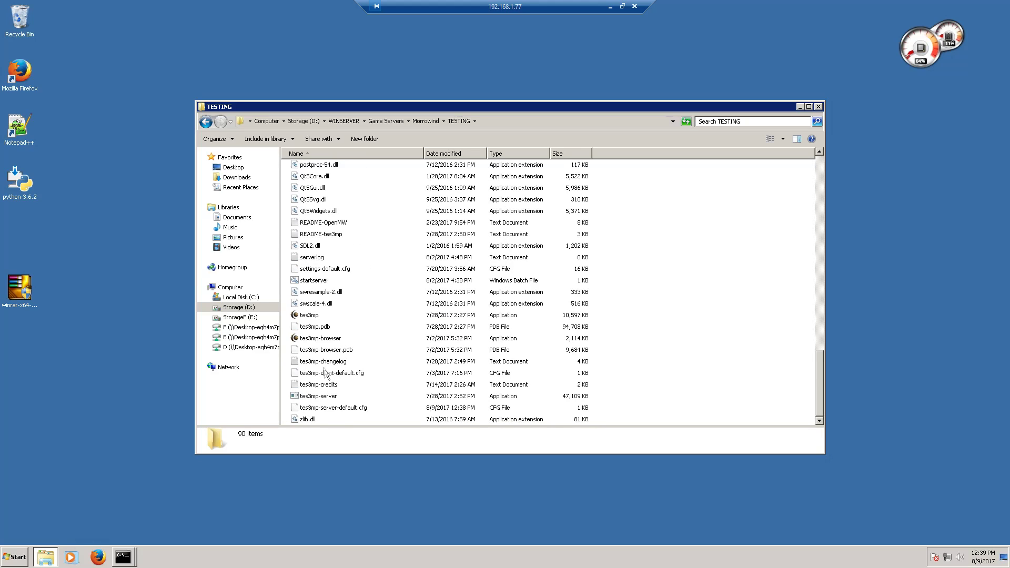
click(325, 373)
right_click(327, 373)
click(354, 390)
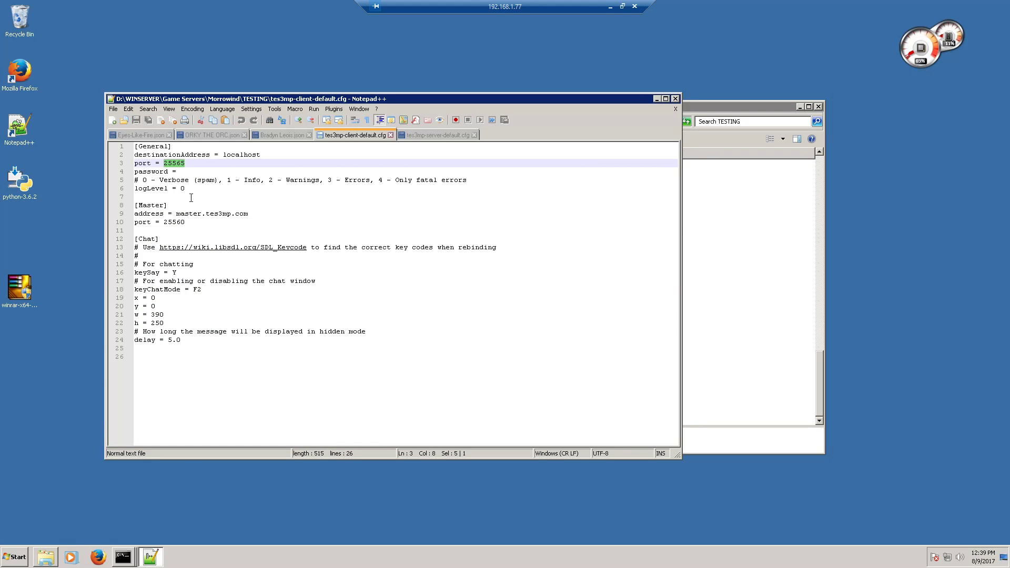
Examine the password entry under [General] in tes3mp-client-default.cfg, and close the file without saving.
click(191, 173)
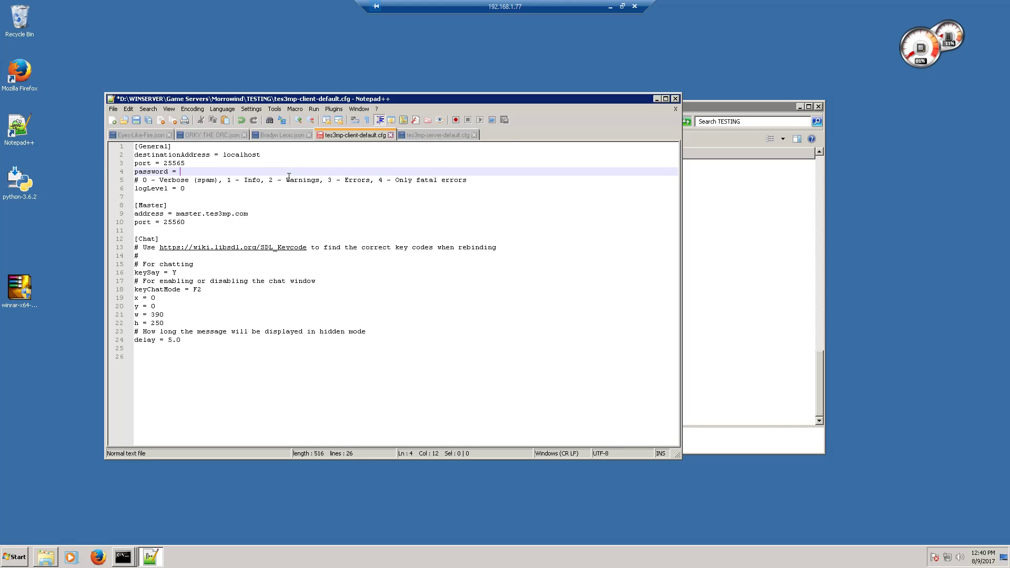
click(390, 135)
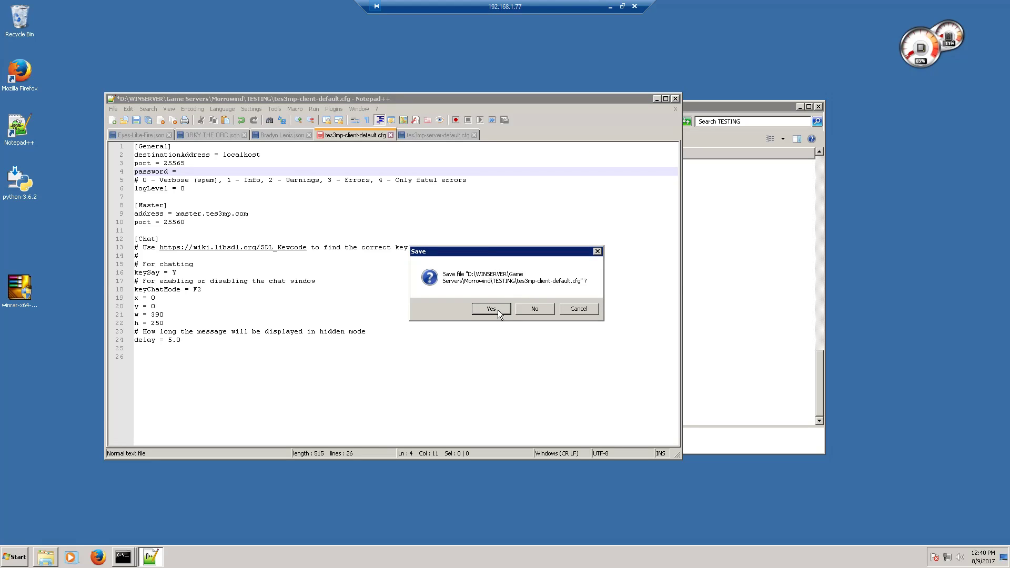
click(531, 311)
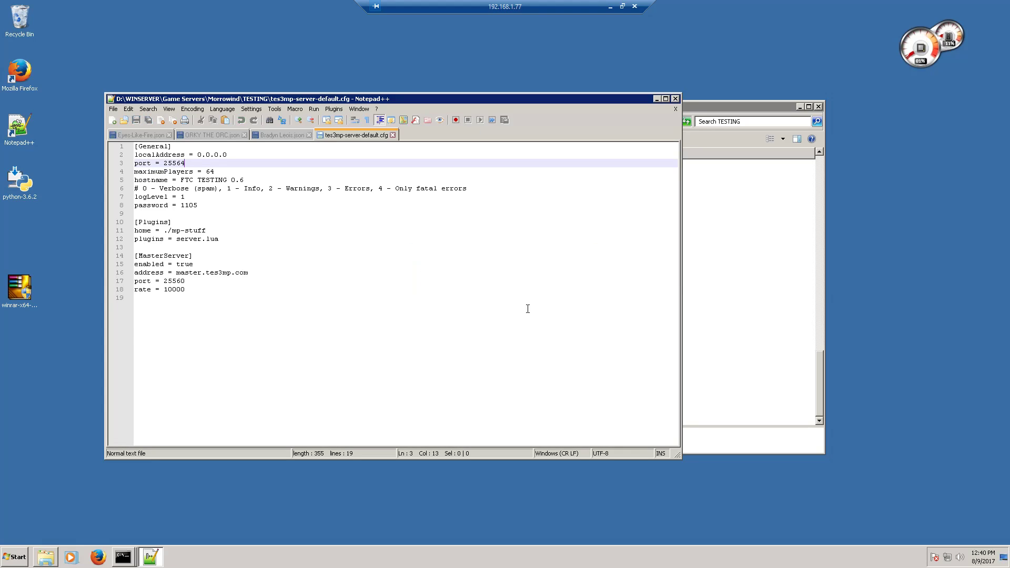